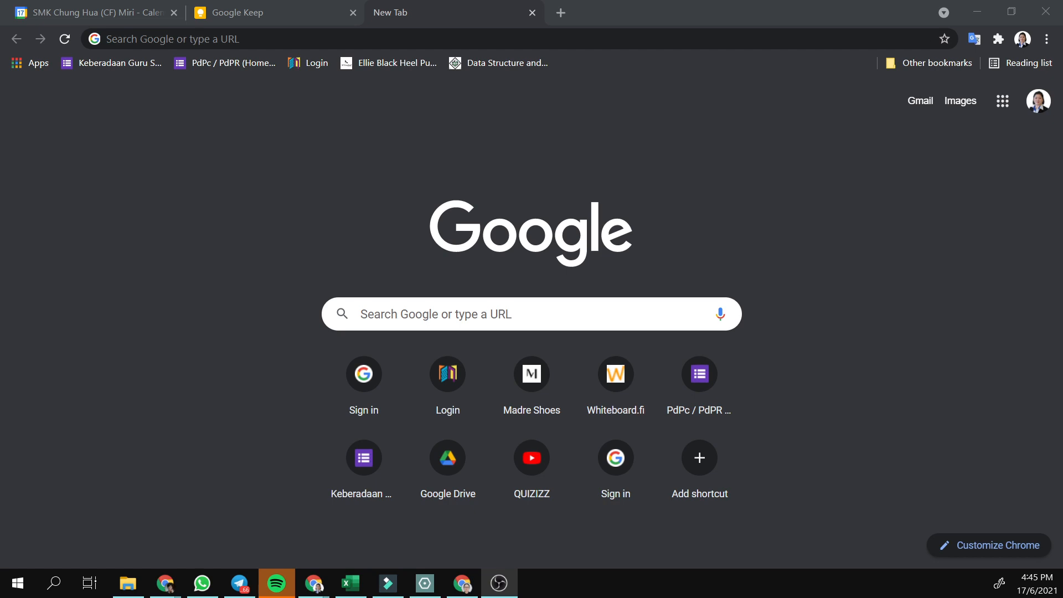
# Step: Check which Google account and which browser profile are signed in
pyautogui.click(1039, 102)
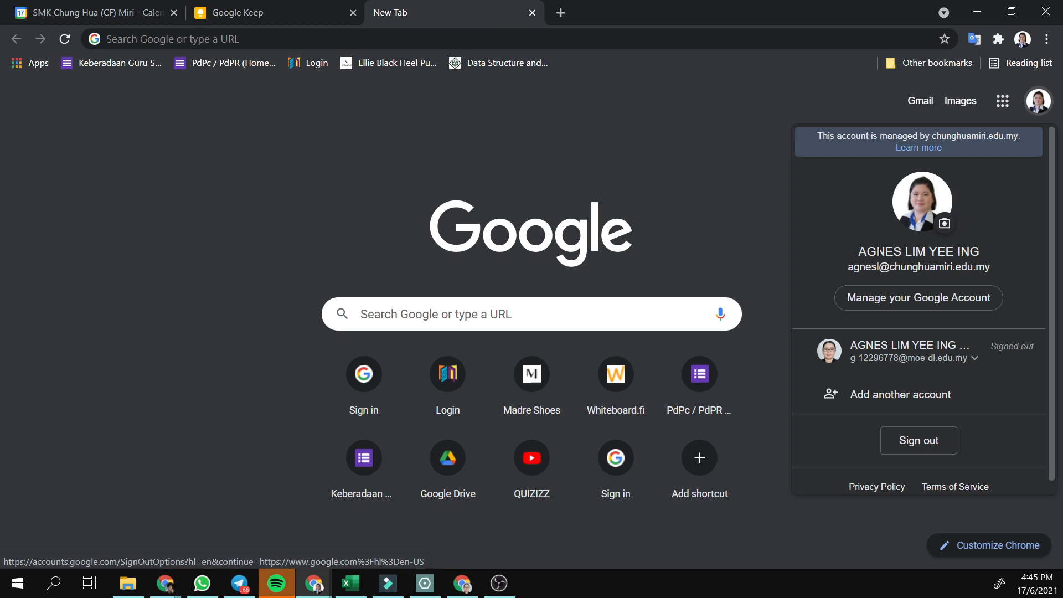
pyautogui.click(653, 145)
pyautogui.click(1022, 38)
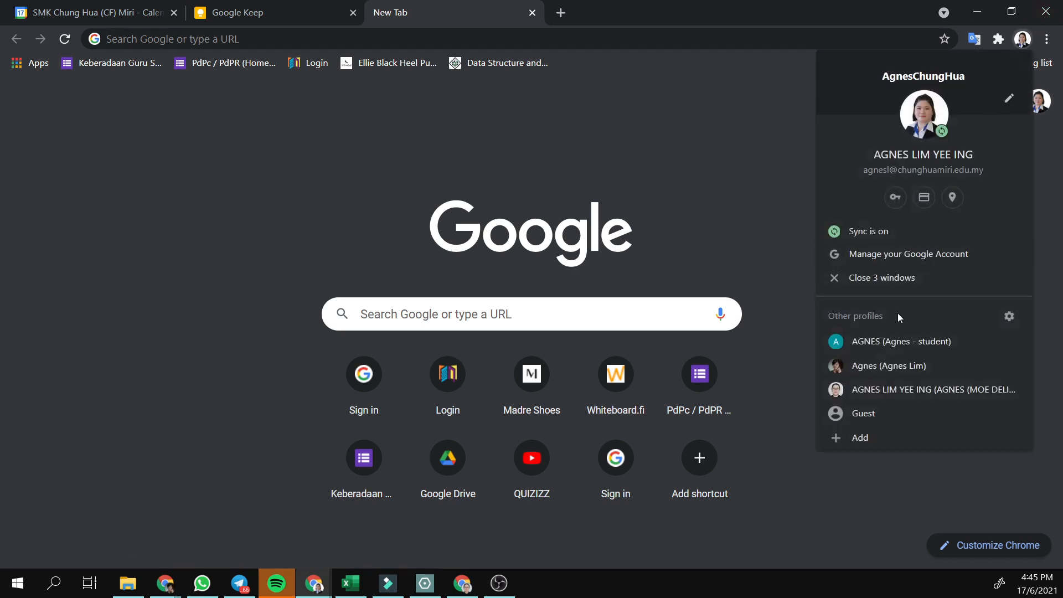
pyautogui.click(653, 159)
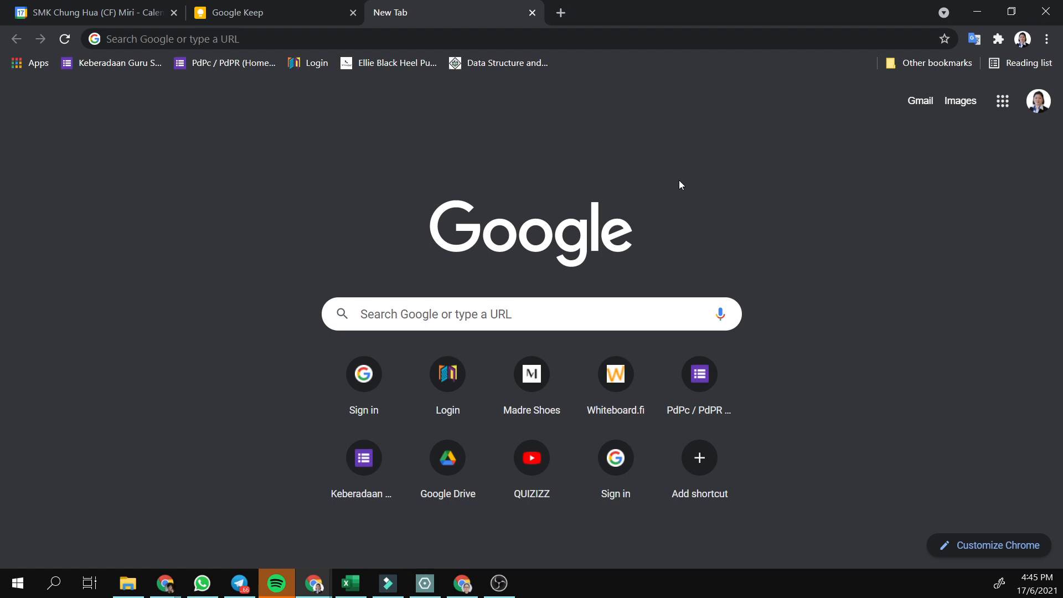
# Step: Move the Calendar shortcut to the first row of the Google apps launcher and back to its original place
pyautogui.click(92, 7)
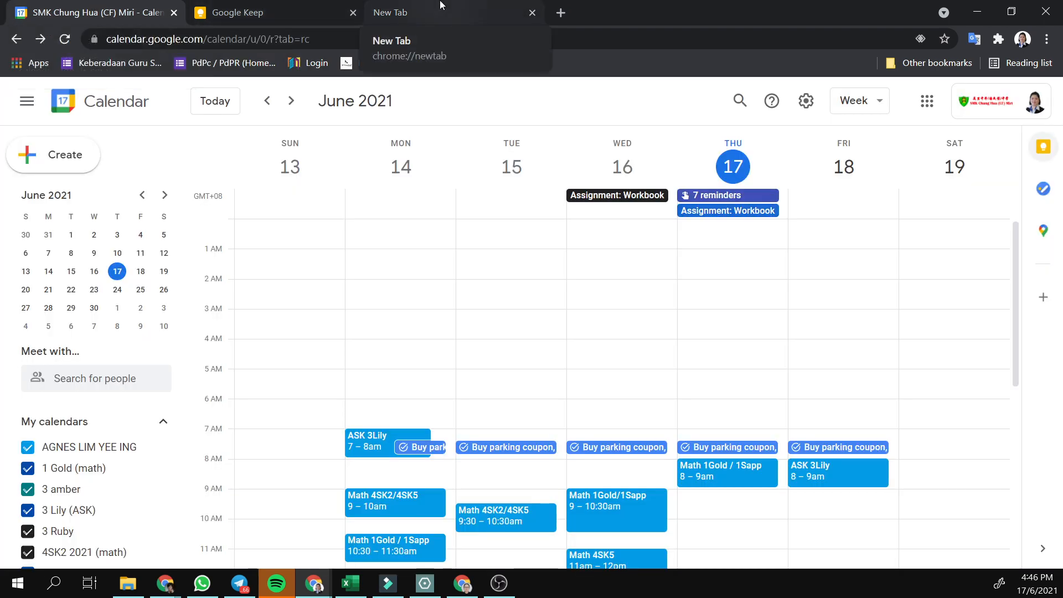
pyautogui.click(442, 5)
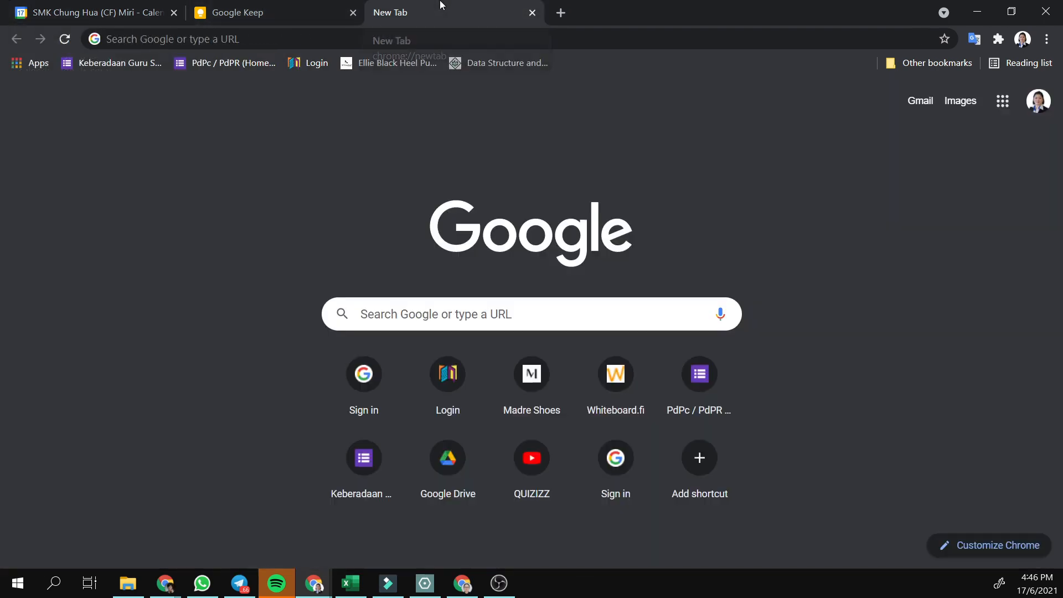
pyautogui.click(1000, 110)
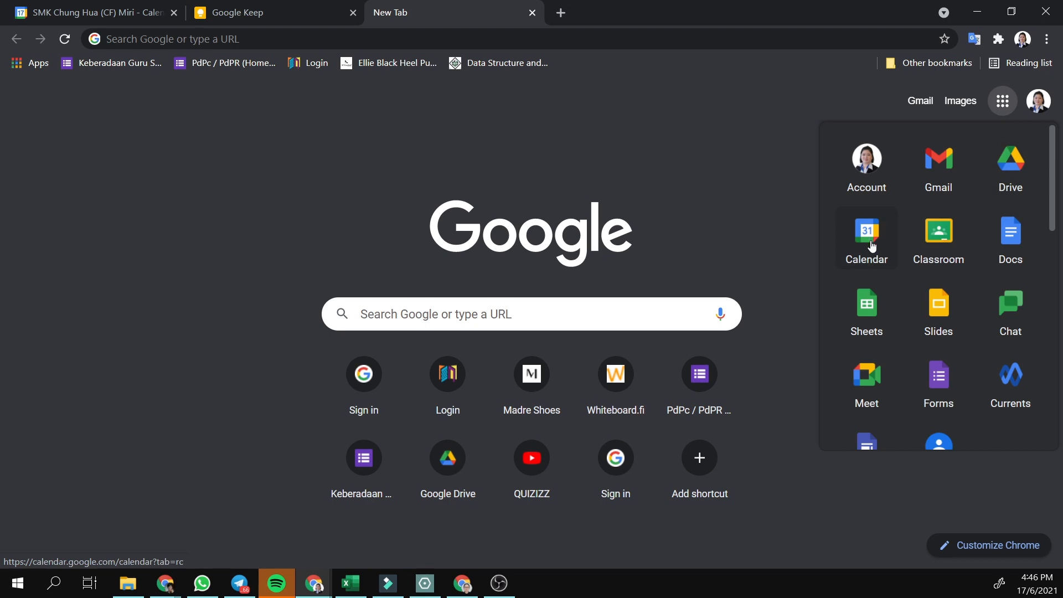
pyautogui.moveTo(871, 242); pyautogui.dragTo(924, 179)
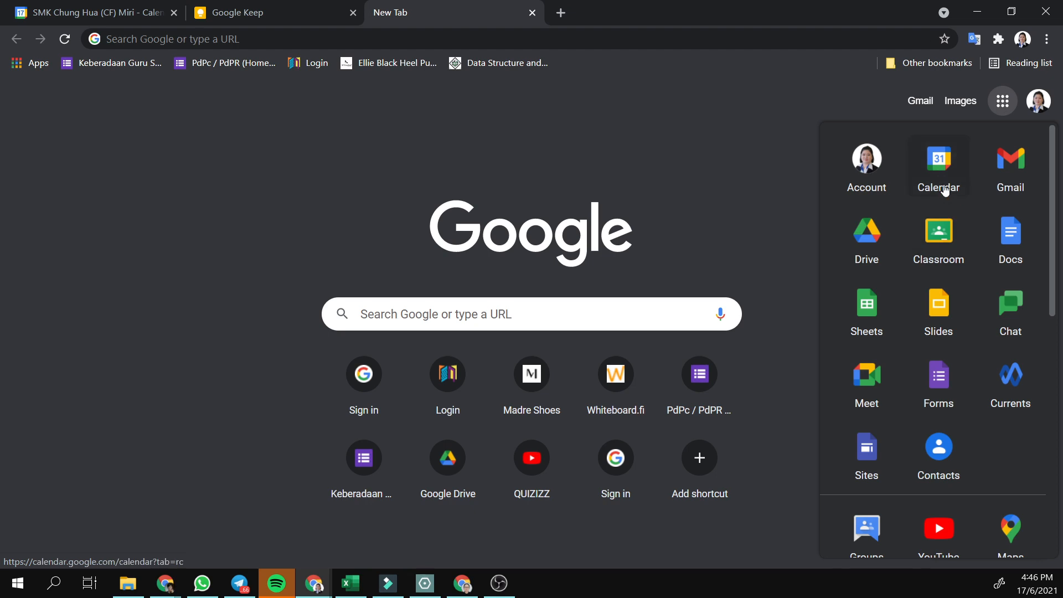
pyautogui.moveTo(945, 190); pyautogui.dragTo(875, 251)
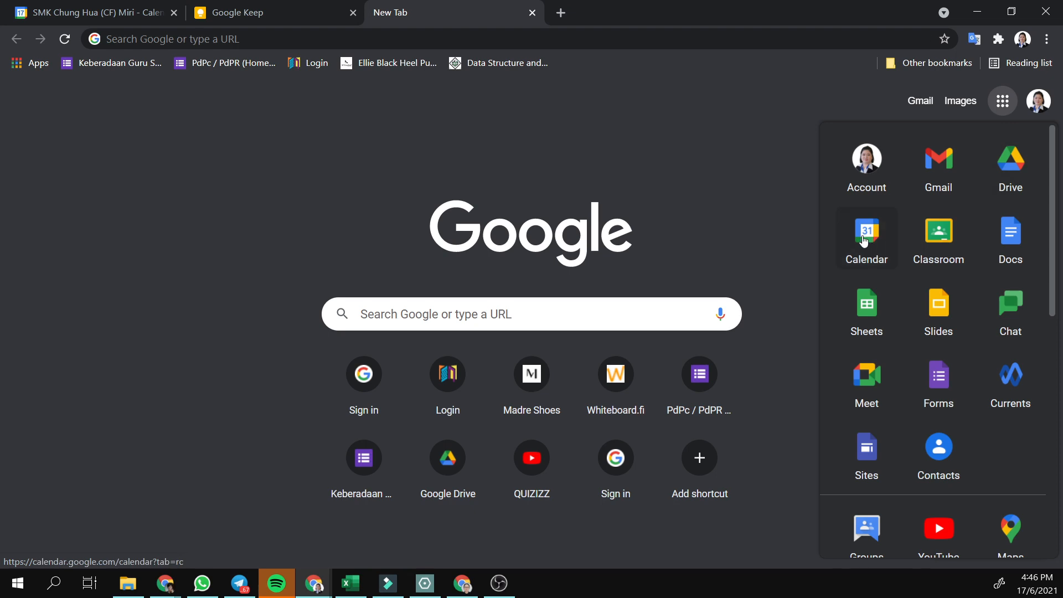
# Step: Go to the open Google Calendar page and examine the My calendars and Other calendars lists
pyautogui.click(71, 5)
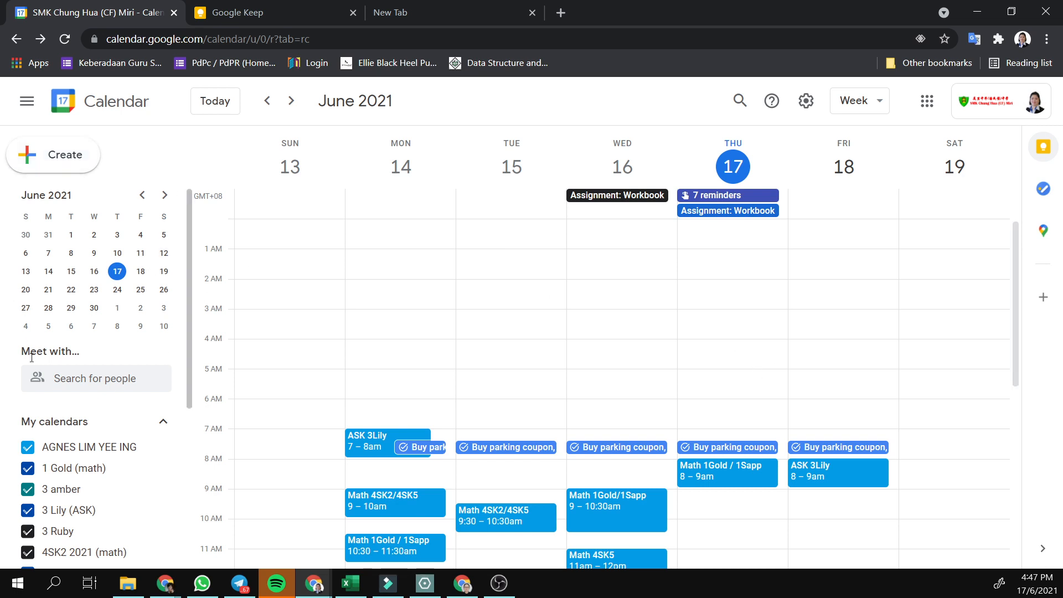
pyautogui.scroll(-4, 55, 332)
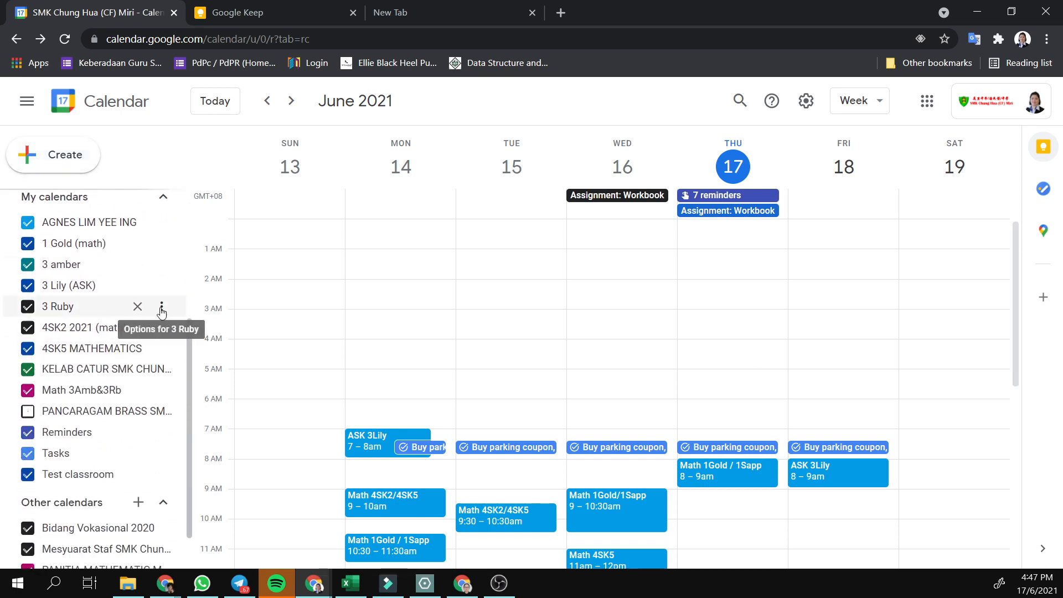
pyautogui.scroll(1, 138, 332)
pyautogui.scroll(-1, 72, 293)
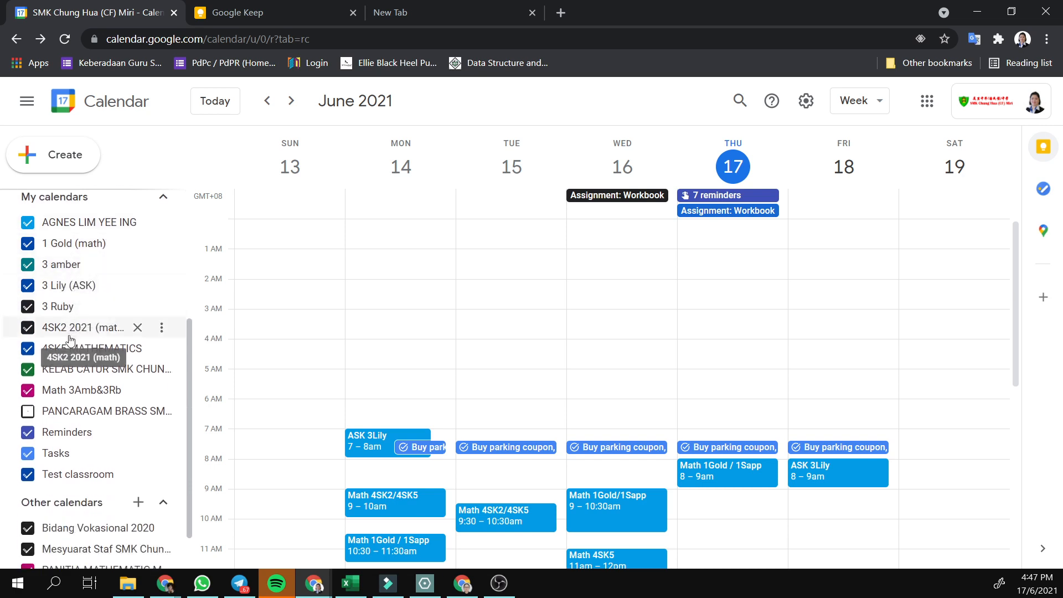
pyautogui.scroll(1, 69, 340)
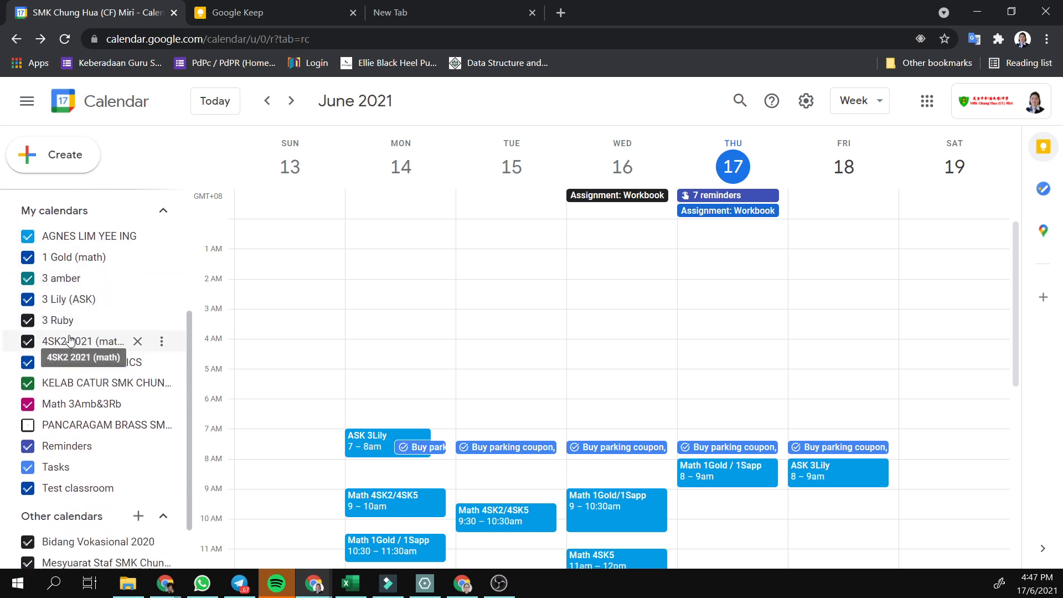
pyautogui.scroll(-2, 67, 349)
pyautogui.scroll(-1, 69, 362)
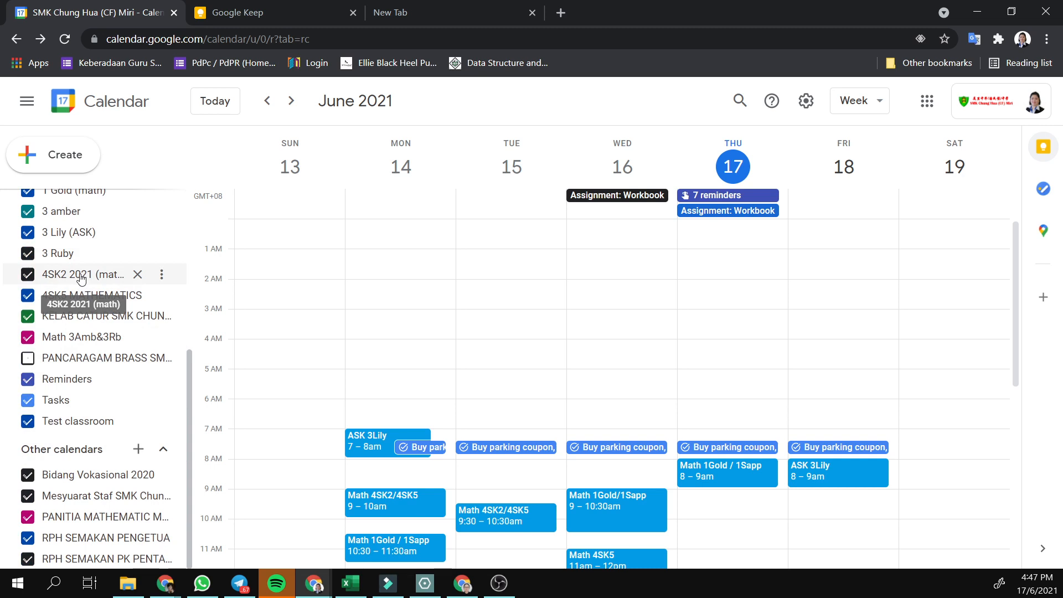
pyautogui.scroll(2, 81, 278)
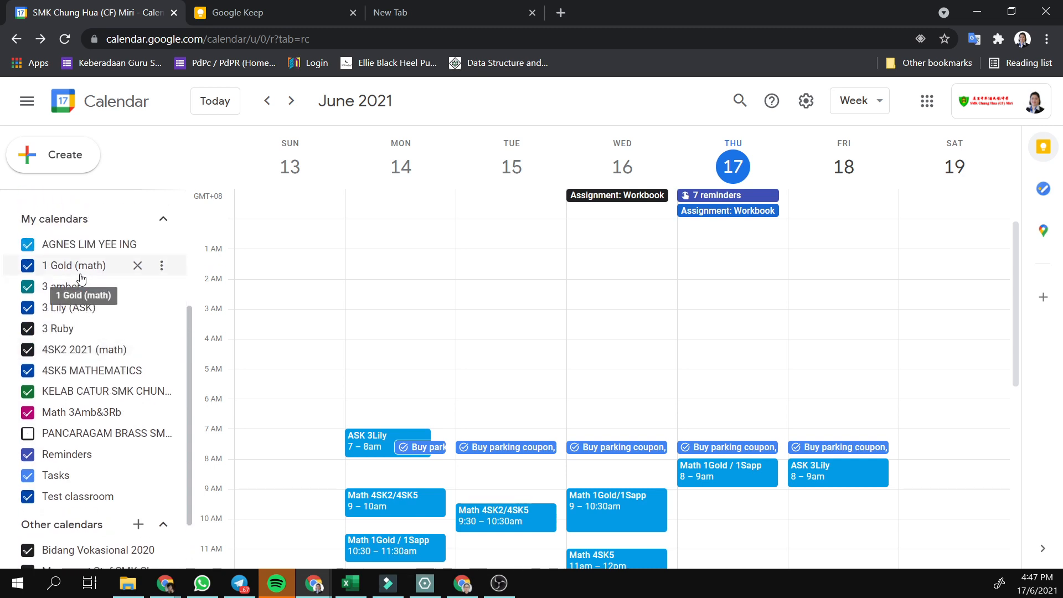
pyautogui.scroll(-2, 81, 278)
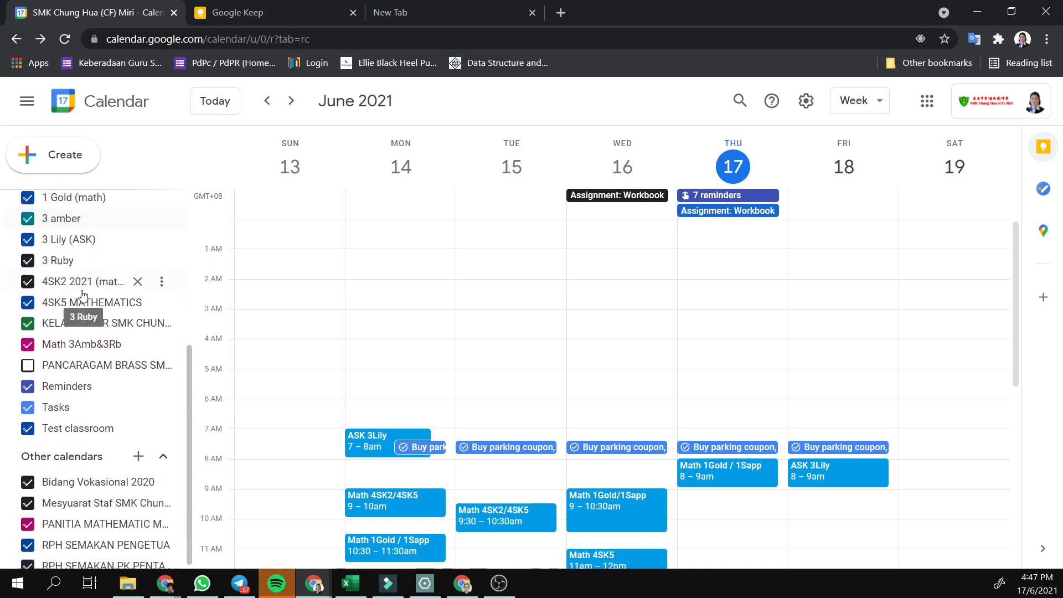
# Step: Toggle the visibility of the PANCARAGAM BRASS and 1 Gold (math) calendars, restoring both to their original state
pyautogui.click(28, 358)
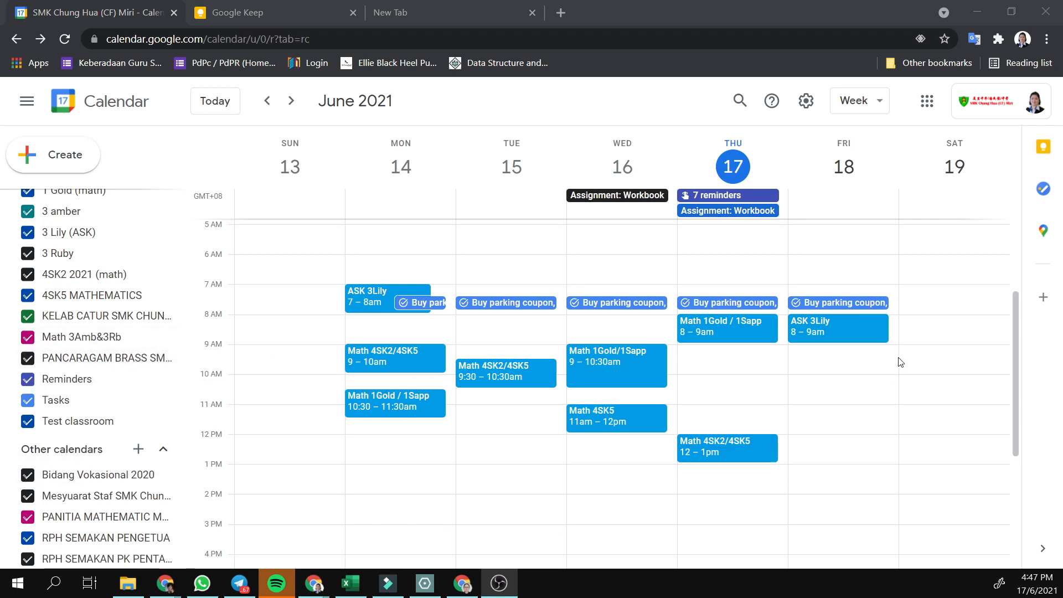
pyautogui.scroll(3, 69, 247)
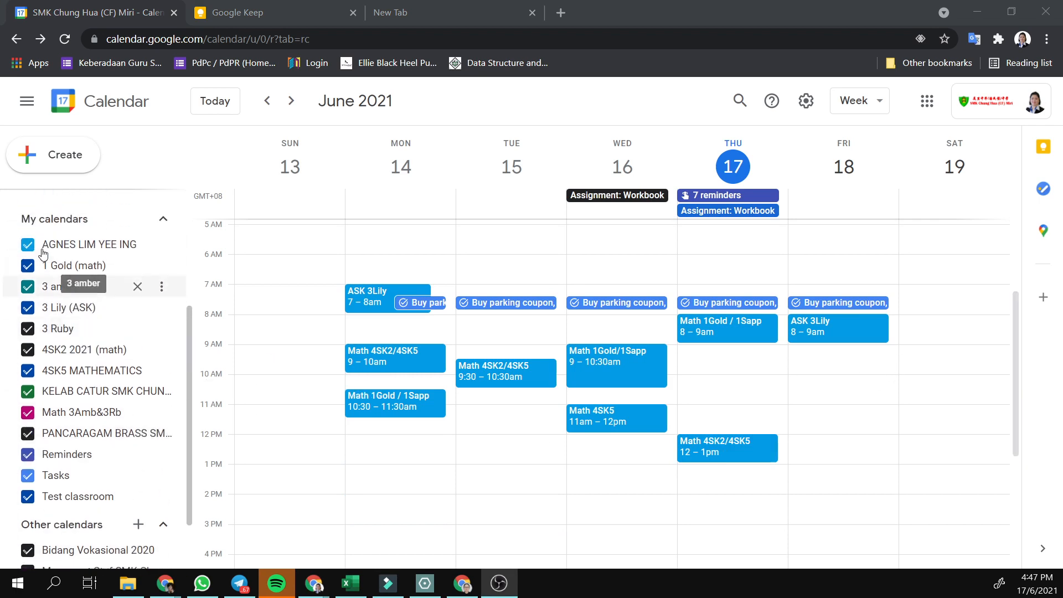
pyautogui.click(28, 266)
pyautogui.click(29, 266)
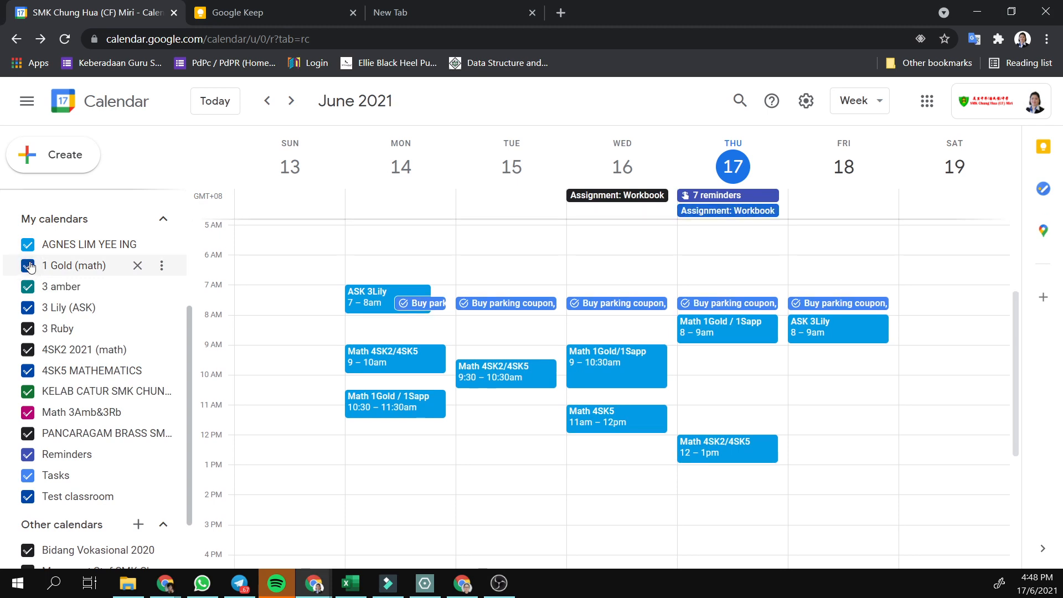
pyautogui.click(29, 265)
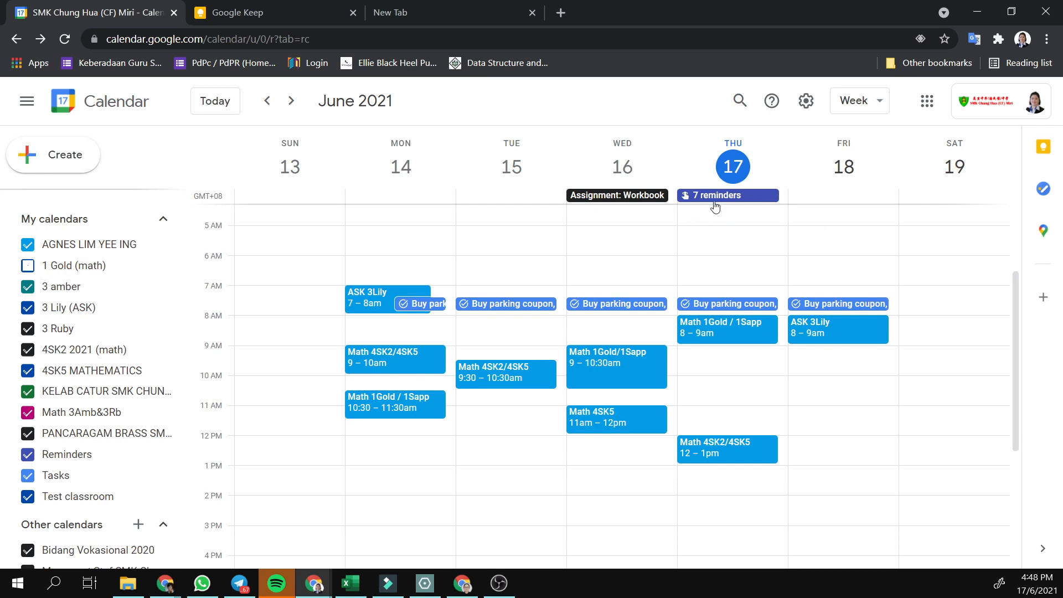
pyautogui.click(30, 265)
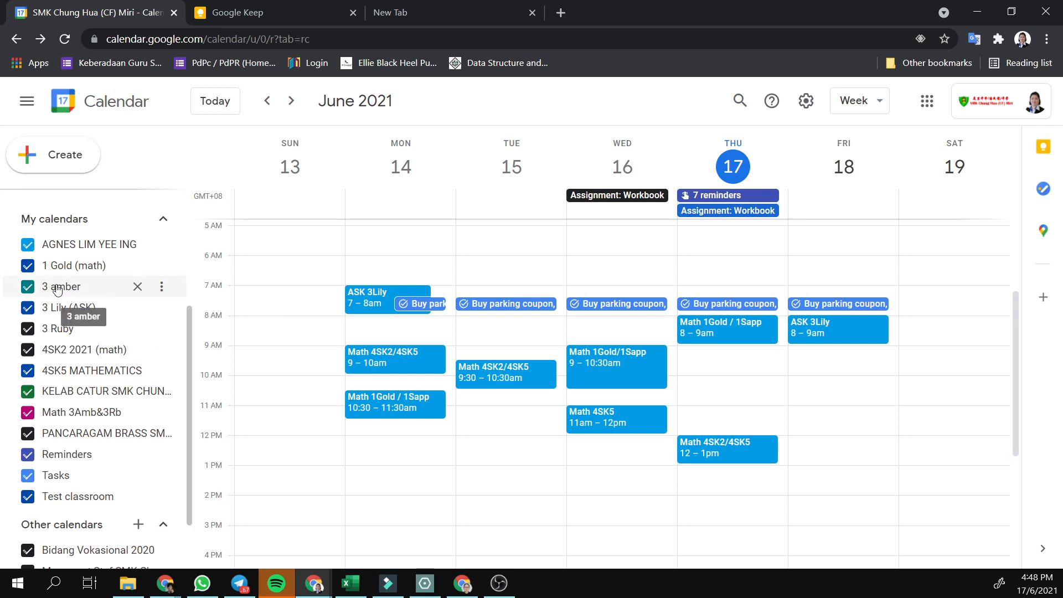
pyautogui.click(31, 270)
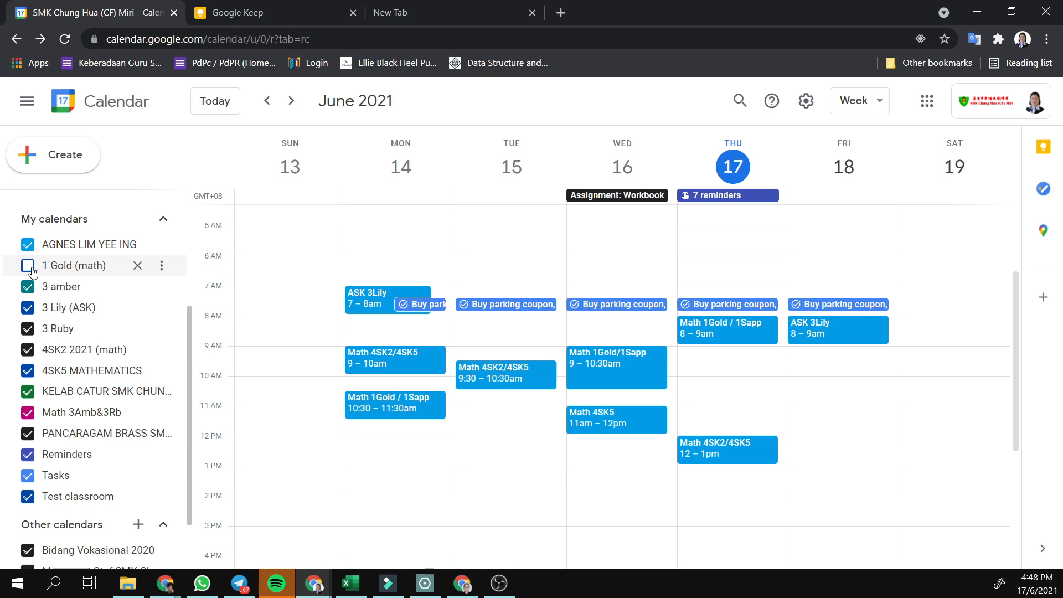
pyautogui.click(31, 269)
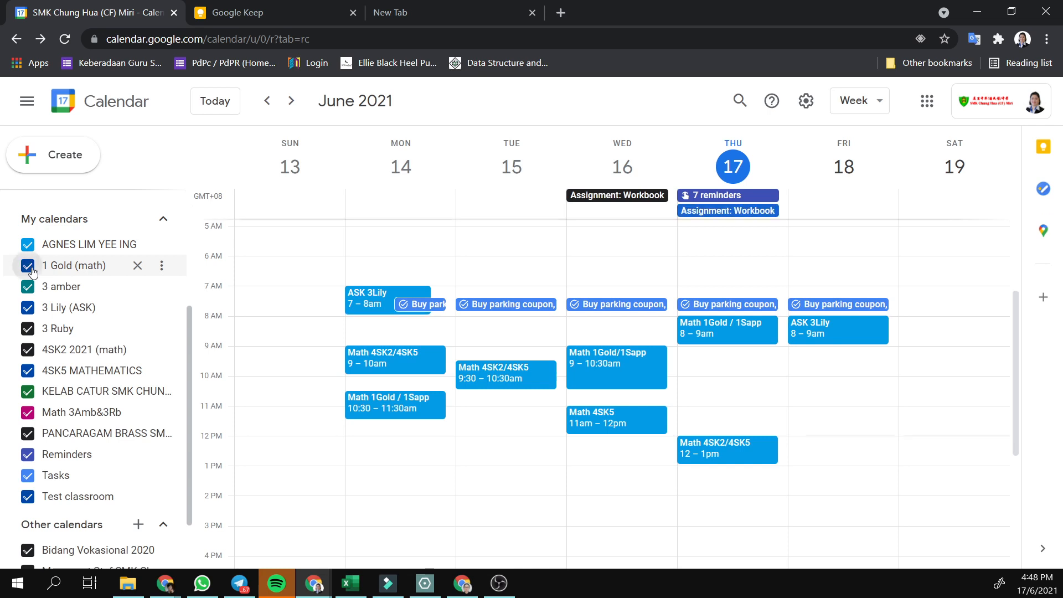
pyautogui.click(27, 434)
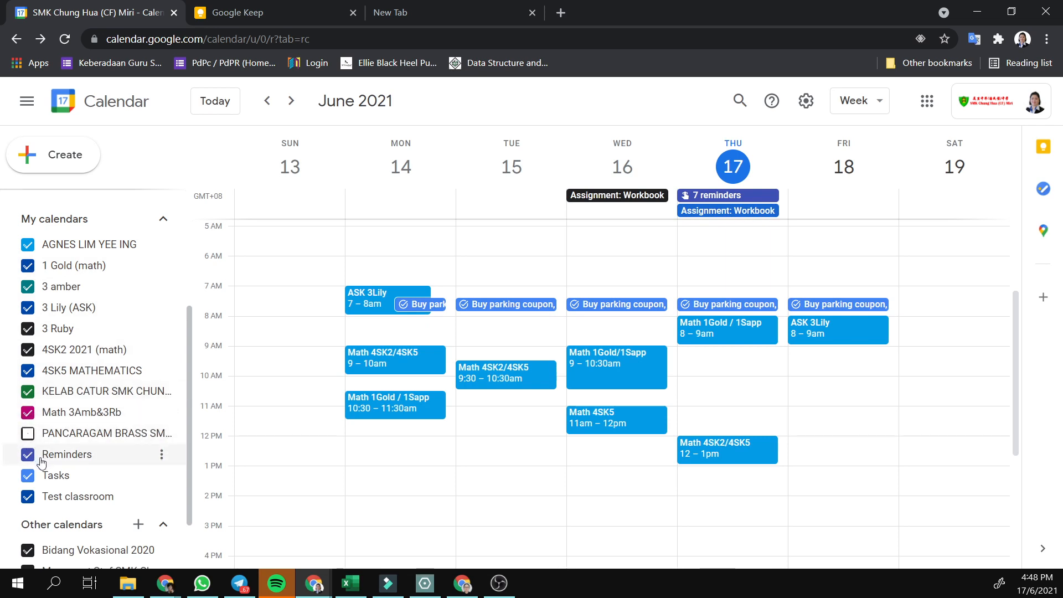
# Step: Start a new event titled "4SK2 Math" on Tuesday, June 15, from 10:30am to 11:30am
pyautogui.scroll(-2, 36, 461)
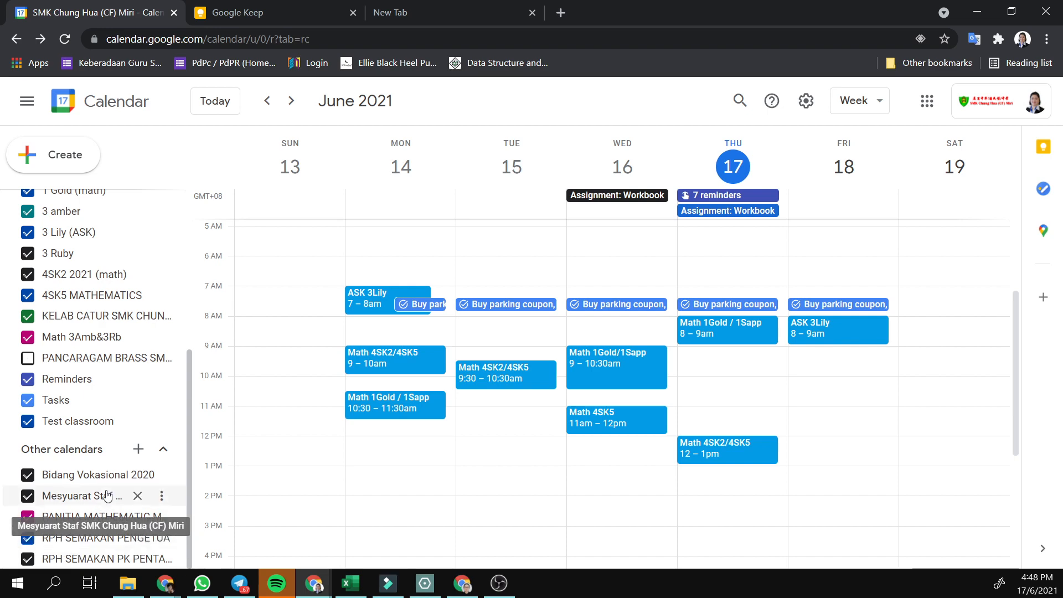
pyautogui.scroll(3, 318, 351)
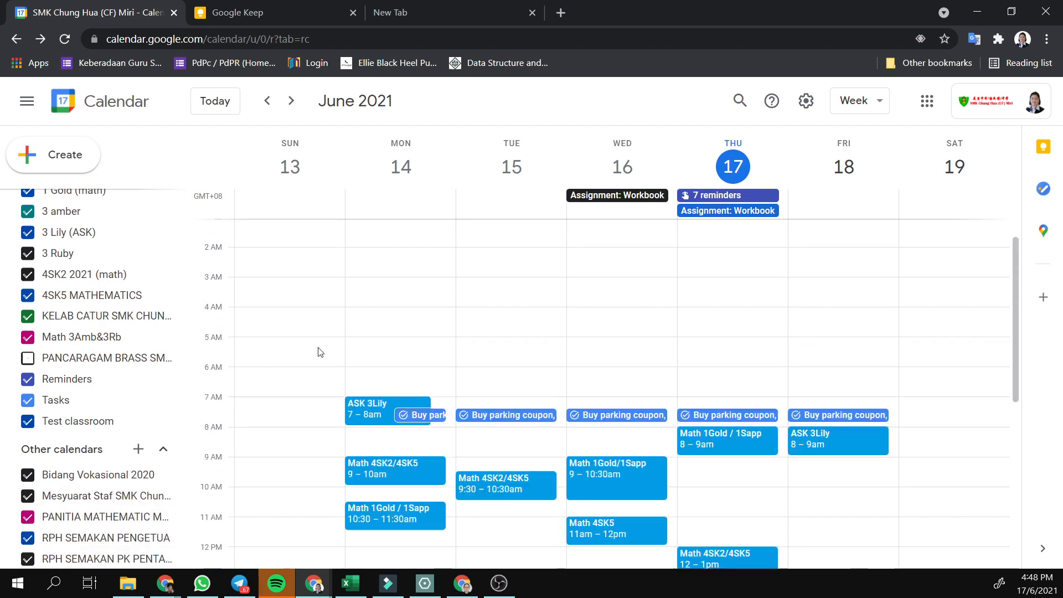
pyautogui.scroll(5, 134, 365)
pyautogui.scroll(-3, 412, 308)
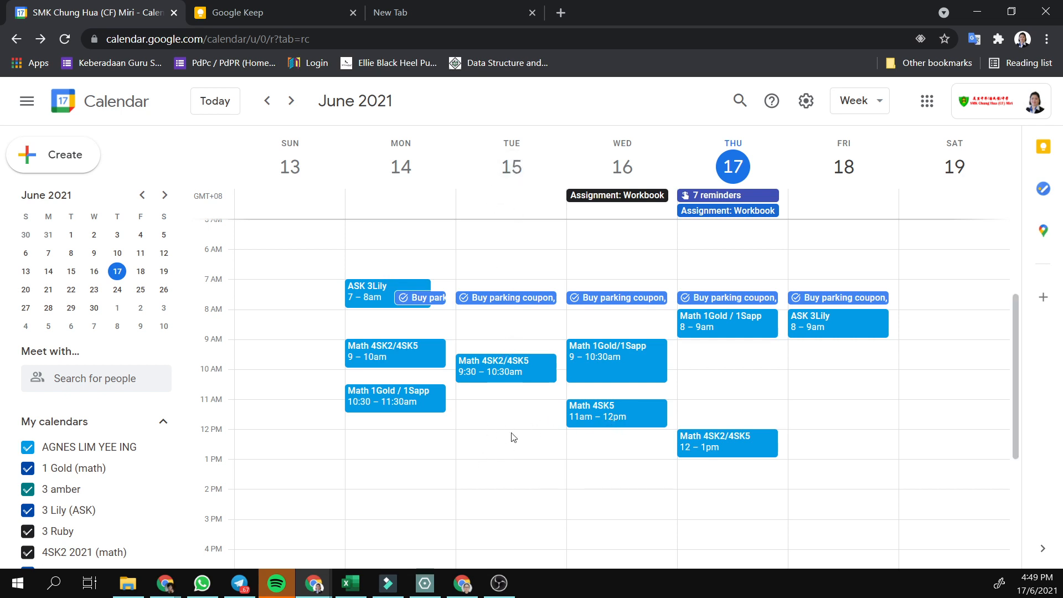
pyautogui.click(488, 396)
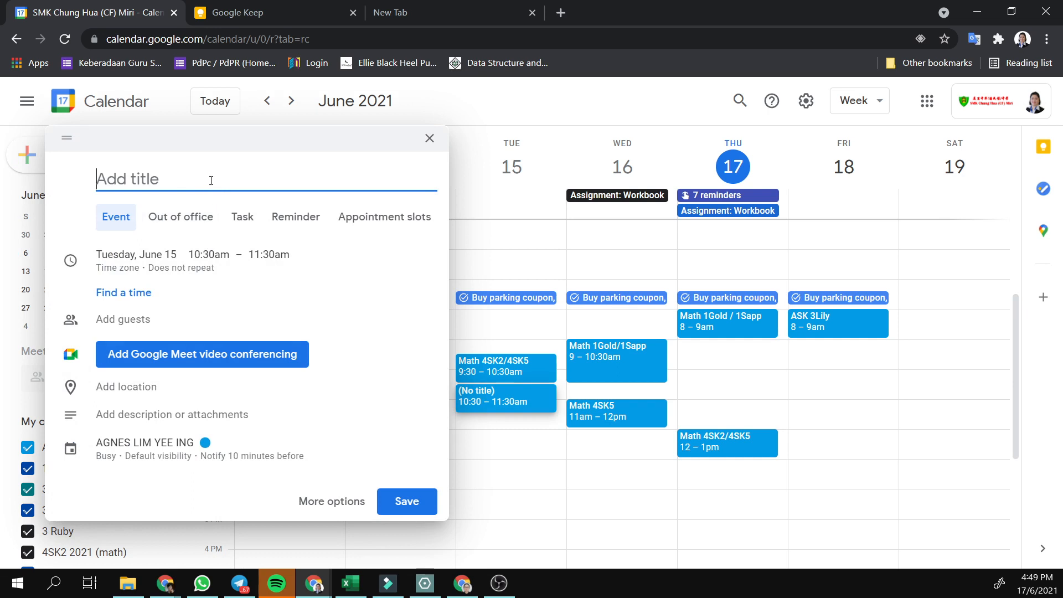
pyautogui.write('4SK2 Math')
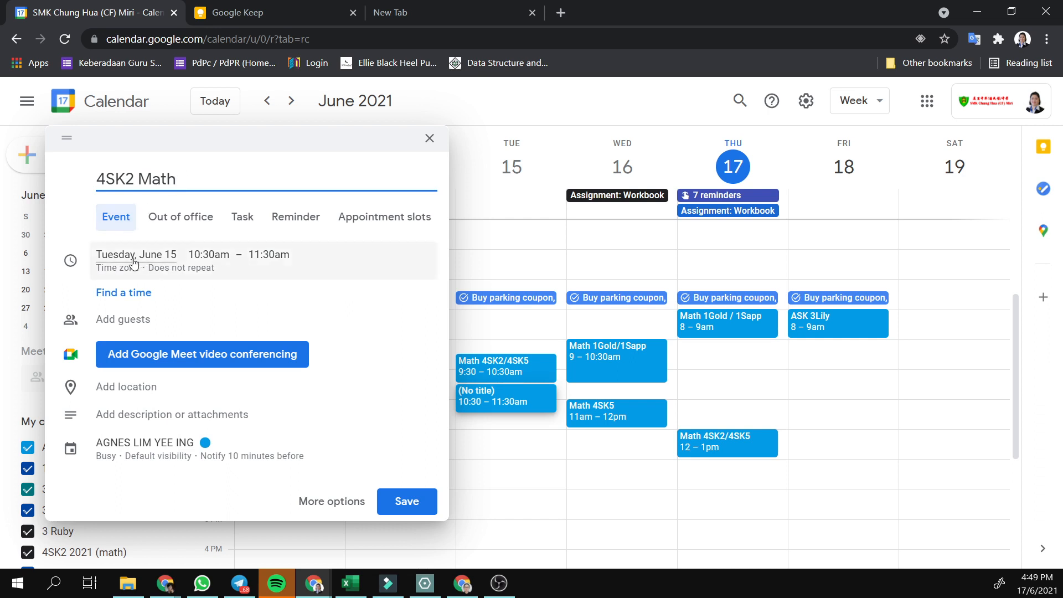
# Step: Set the start time of the 4SK2 Math event to 11:00am
pyautogui.click(209, 255)
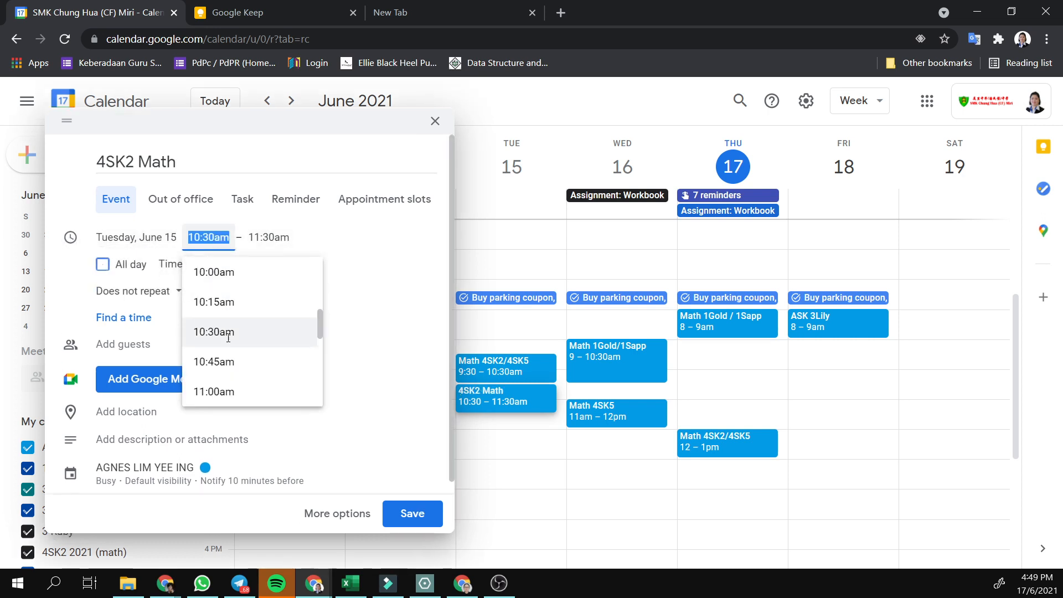
pyautogui.scroll(-2, 232, 370)
pyautogui.click(238, 321)
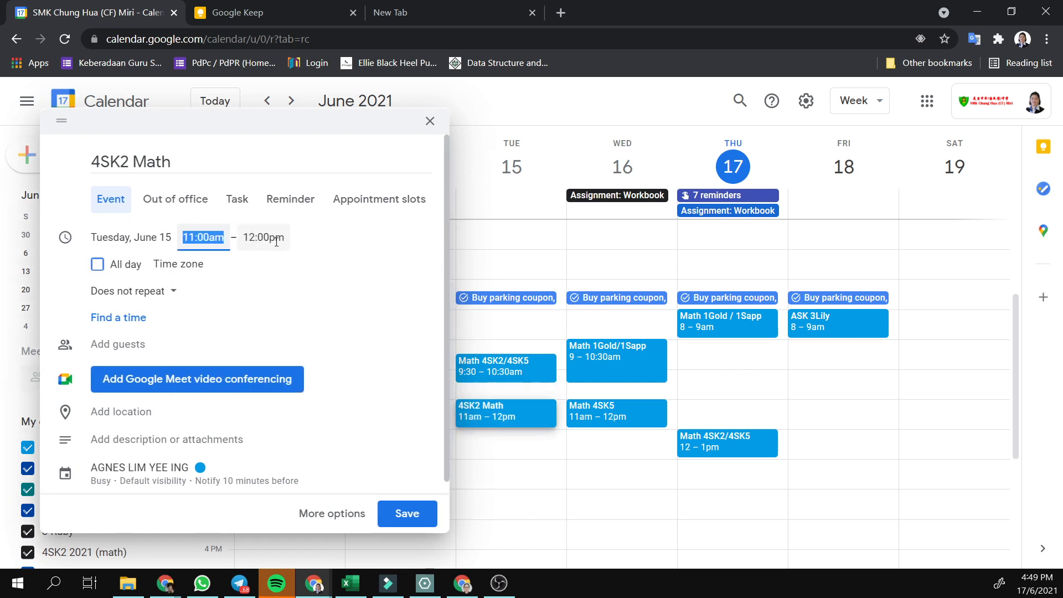
# Step: Make the 4SK2 Math event repeat weekly on Tuesday and look over the other repeat options
pyautogui.click(168, 293)
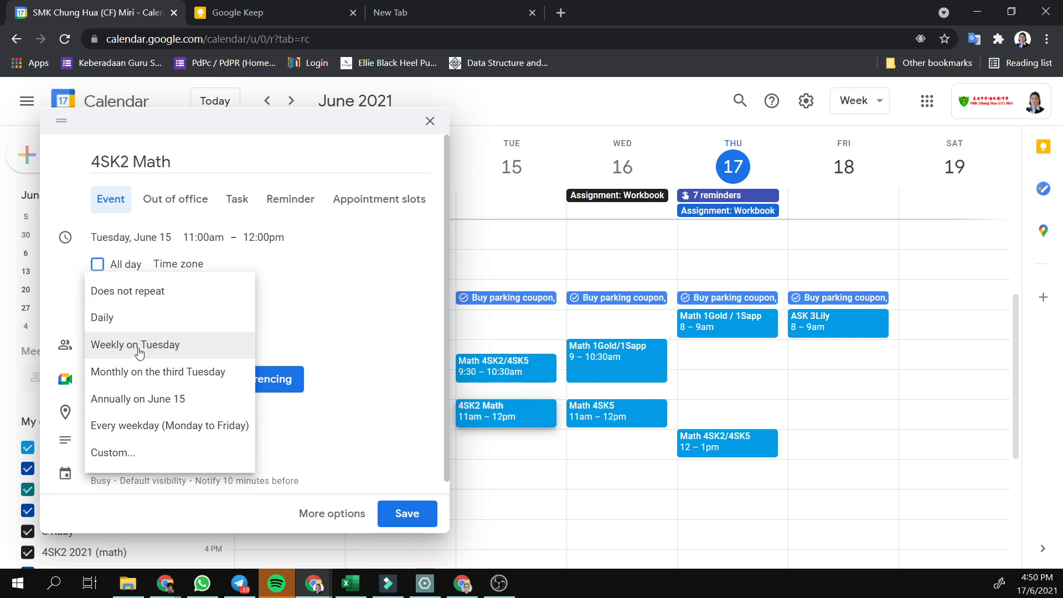
pyautogui.click(160, 347)
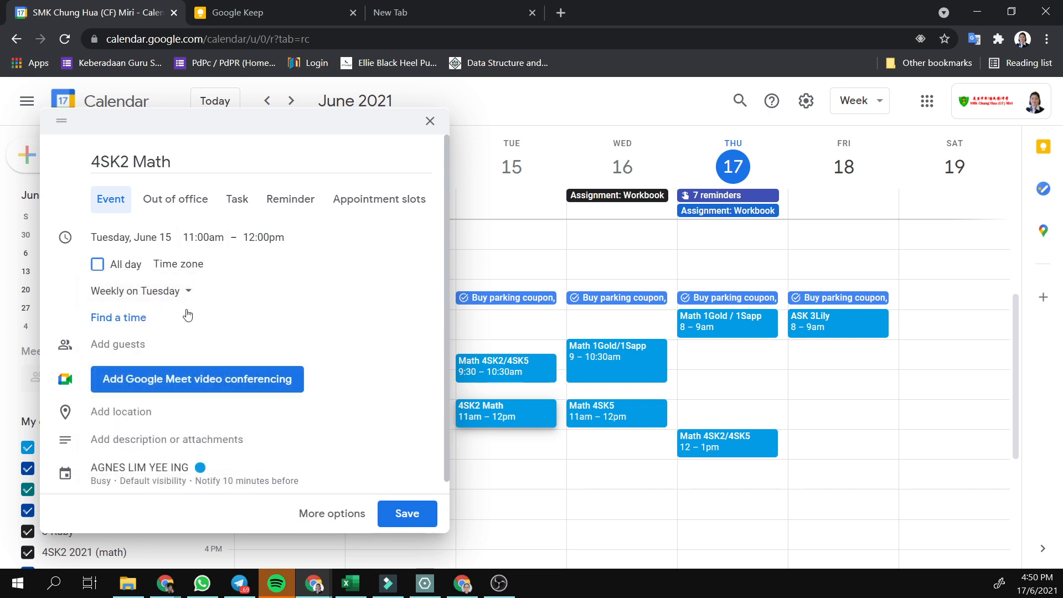
pyautogui.click(166, 291)
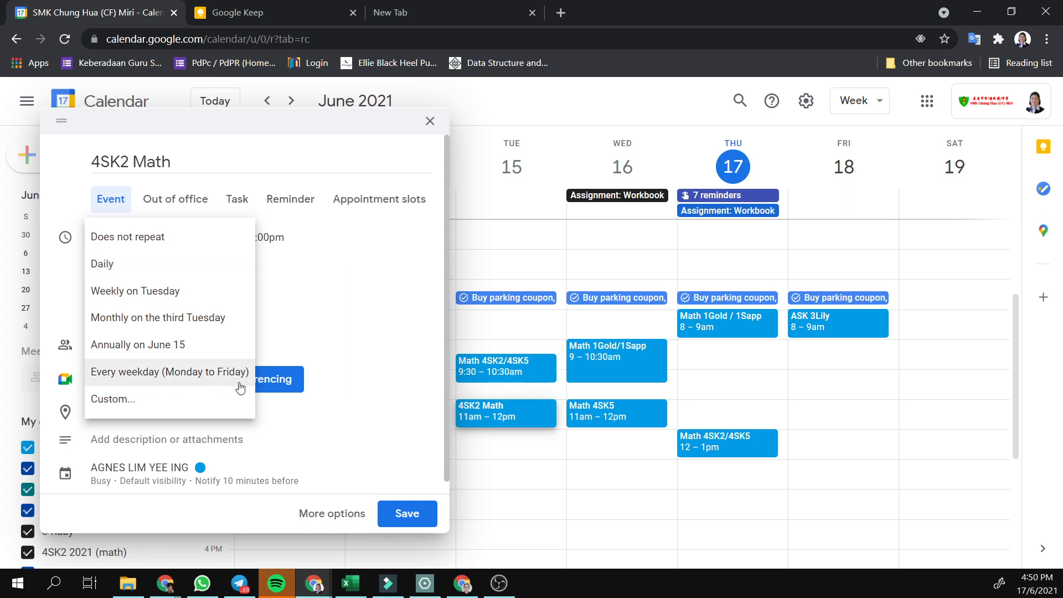
pyautogui.click(313, 294)
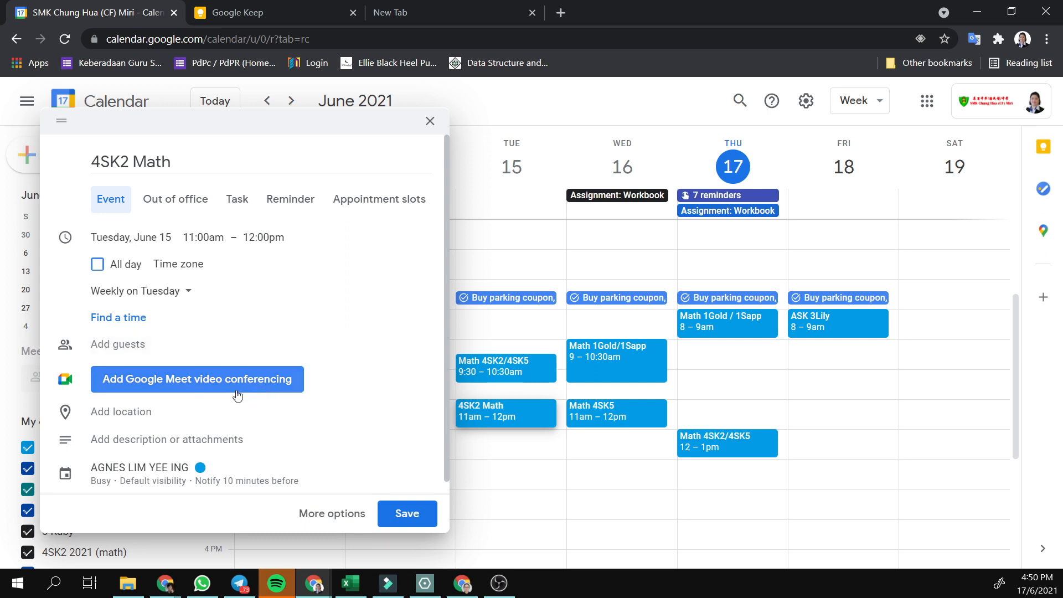
pyautogui.scroll(-1, 141, 375)
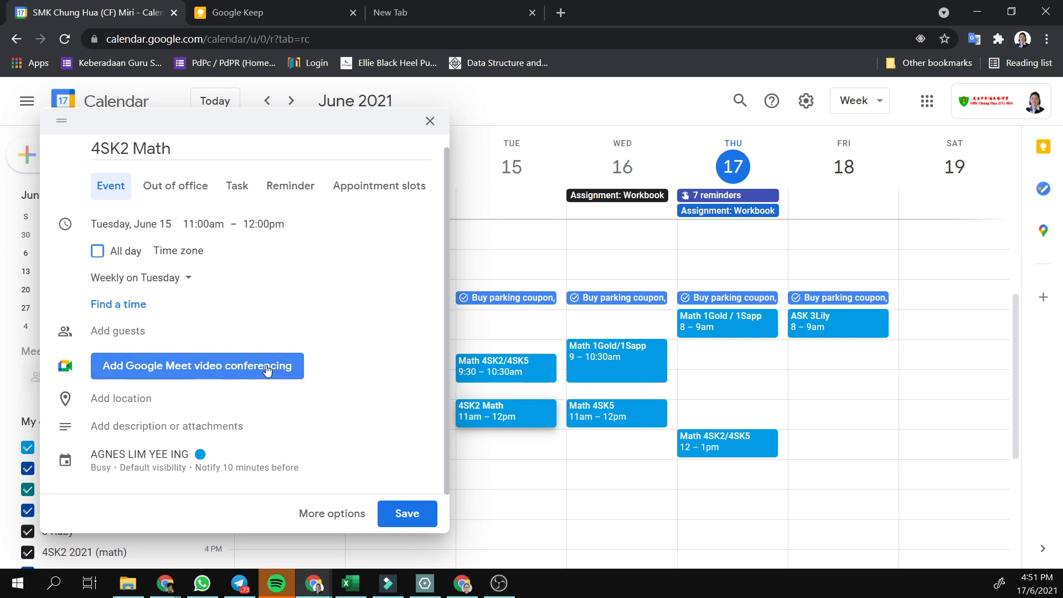
# Step: Add Google Meet video conferencing to the 4SK2 Math event and save its meeting settings with Quick access turned off
pyautogui.click(251, 375)
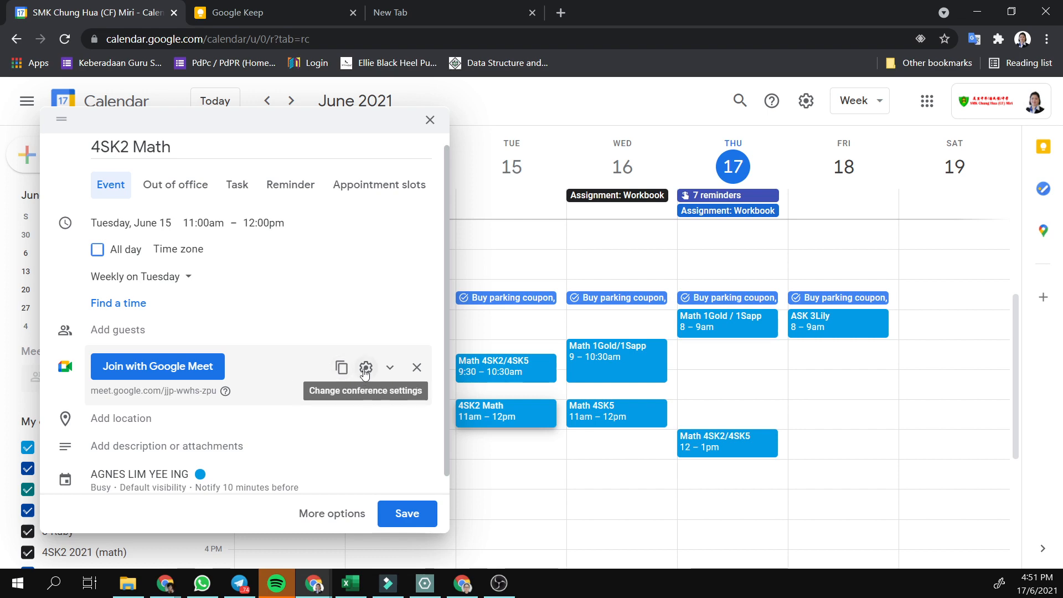
pyautogui.click(366, 368)
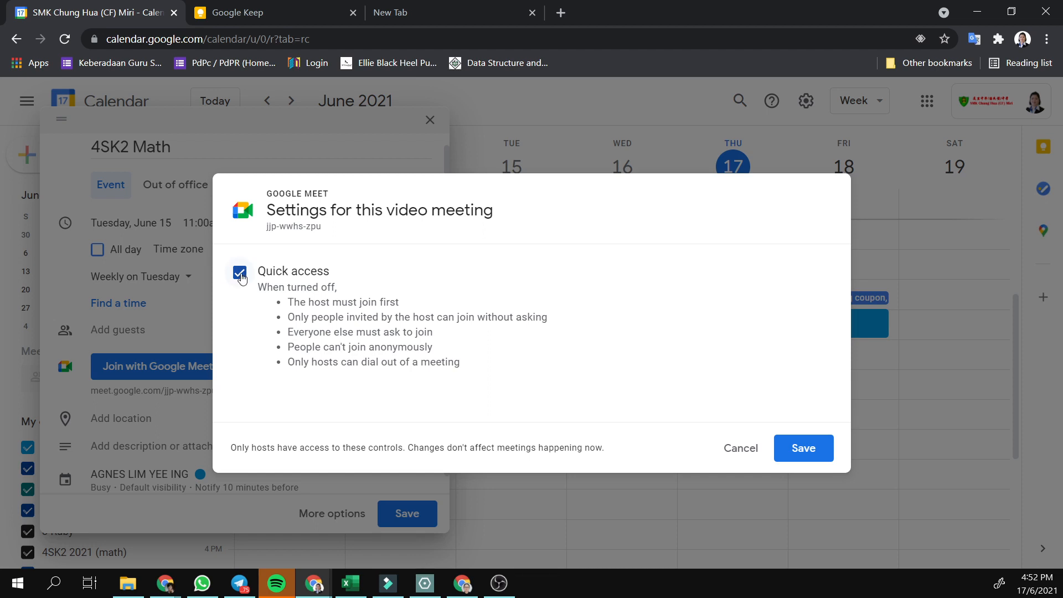
pyautogui.click(241, 279)
pyautogui.click(803, 447)
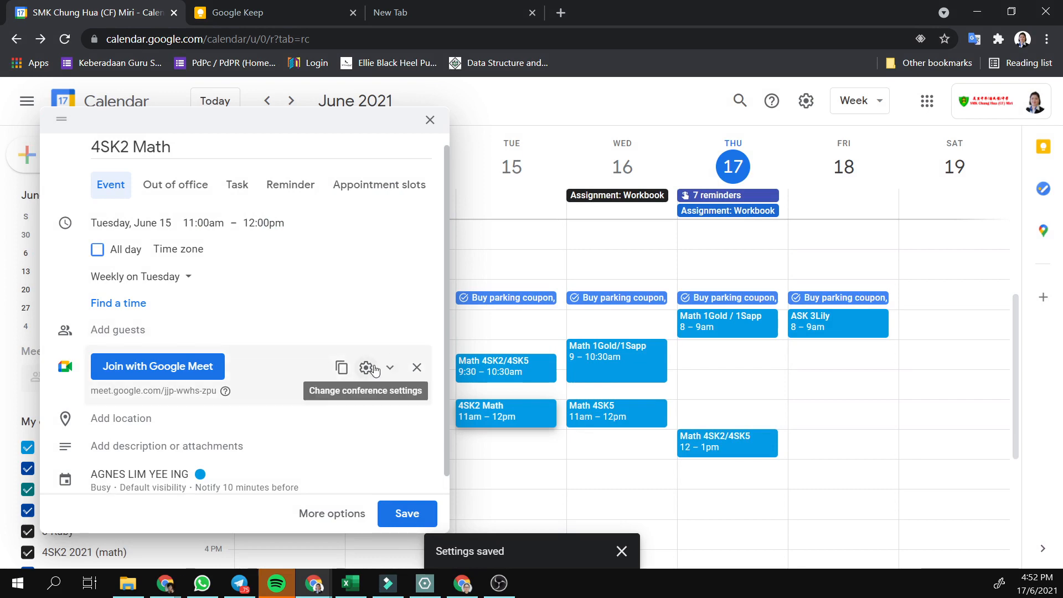
# Step: Turn Quick access back on in the event's video meeting settings and save them
pyautogui.click(368, 366)
pyautogui.click(237, 271)
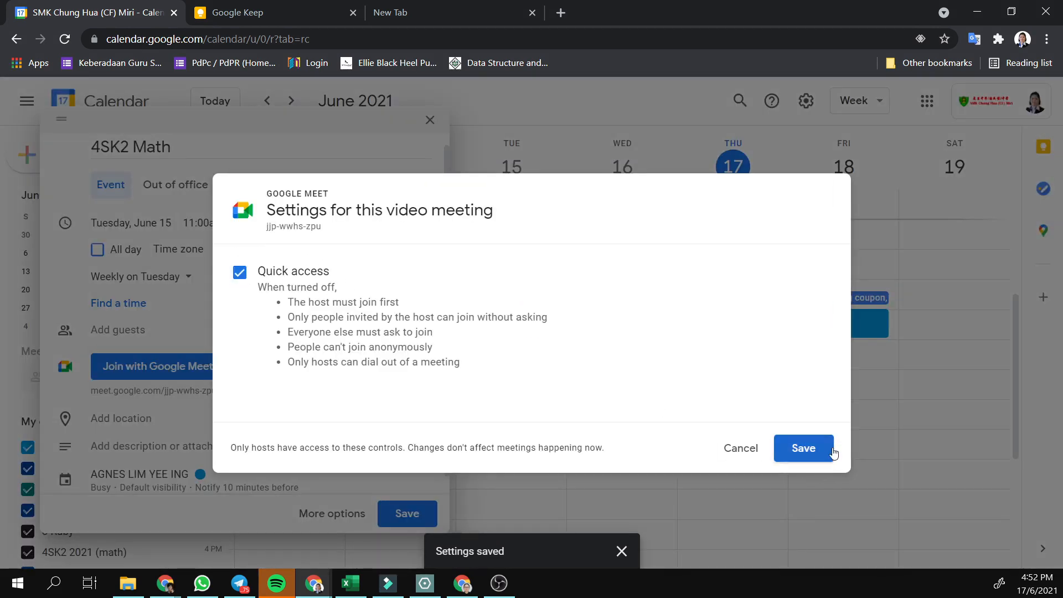
pyautogui.click(818, 448)
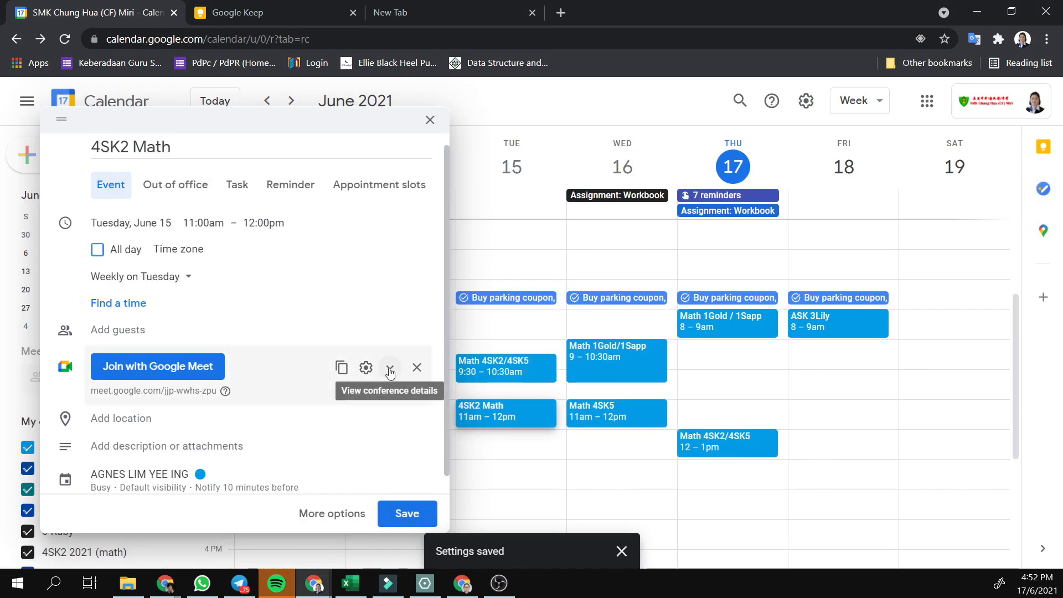
# Step: Expand the event's Google Meet conference details to view the meeting ID and joining options
pyautogui.click(391, 372)
pyautogui.scroll(-2, 218, 449)
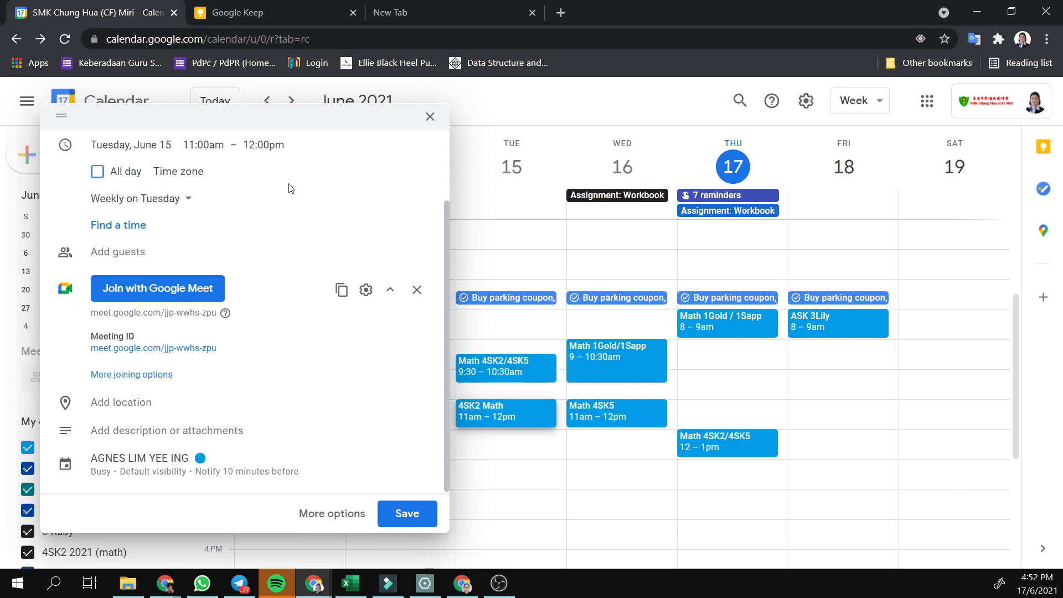
pyautogui.scroll(-1, 305, 249)
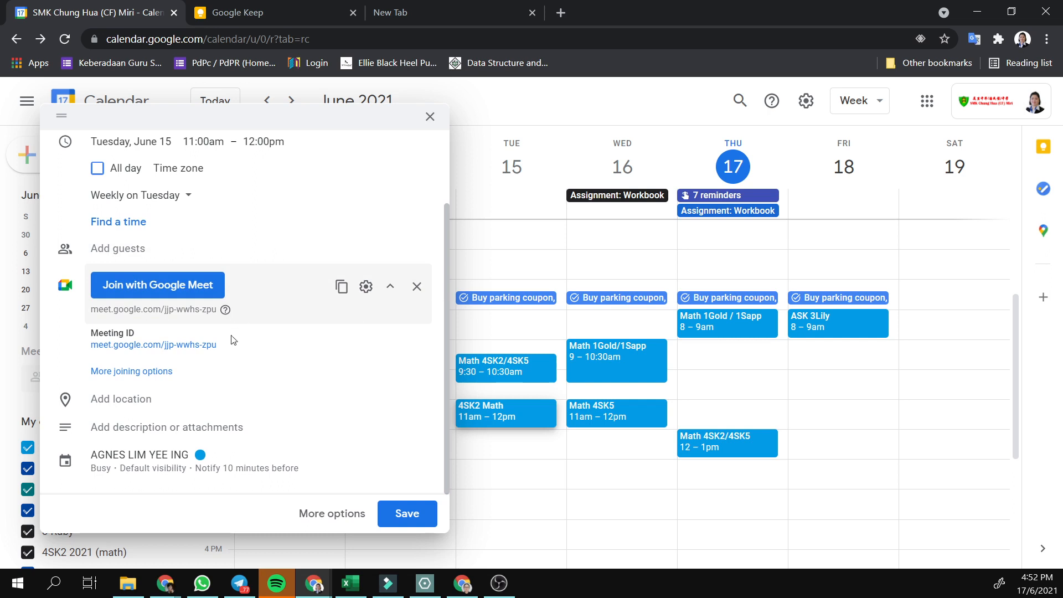
# Step: Assign the 4SK2 Math event to the 4SK2 2021 (math) calendar and colour it dark green
pyautogui.click(137, 460)
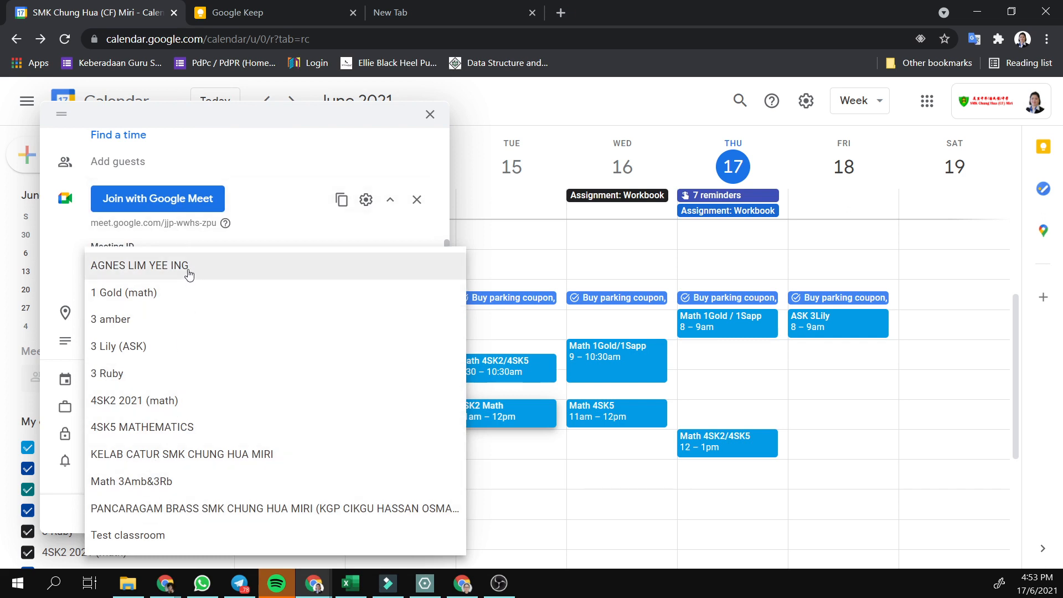
pyautogui.click(199, 402)
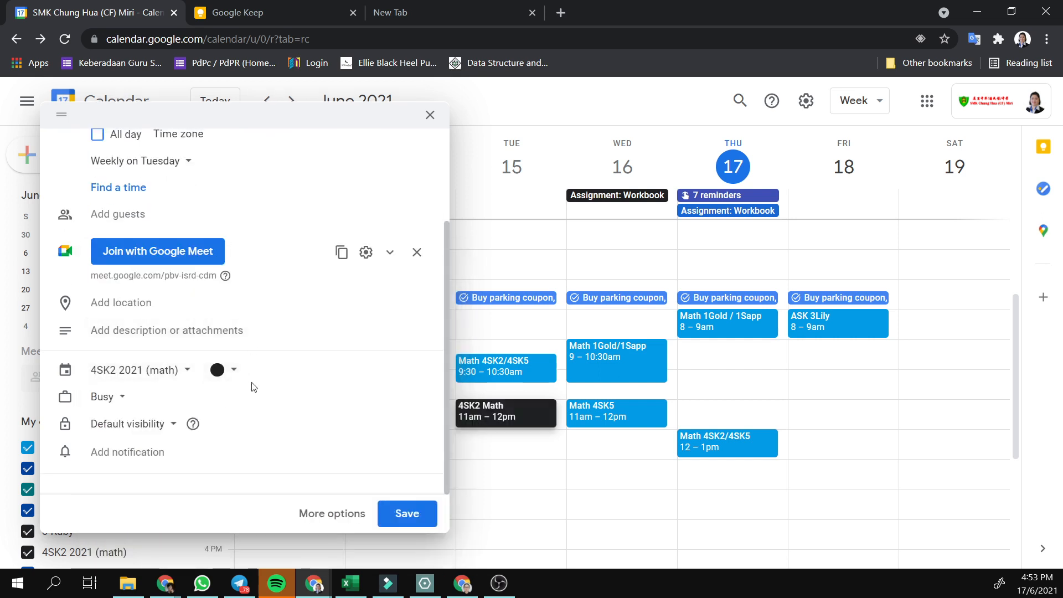
pyautogui.click(225, 370)
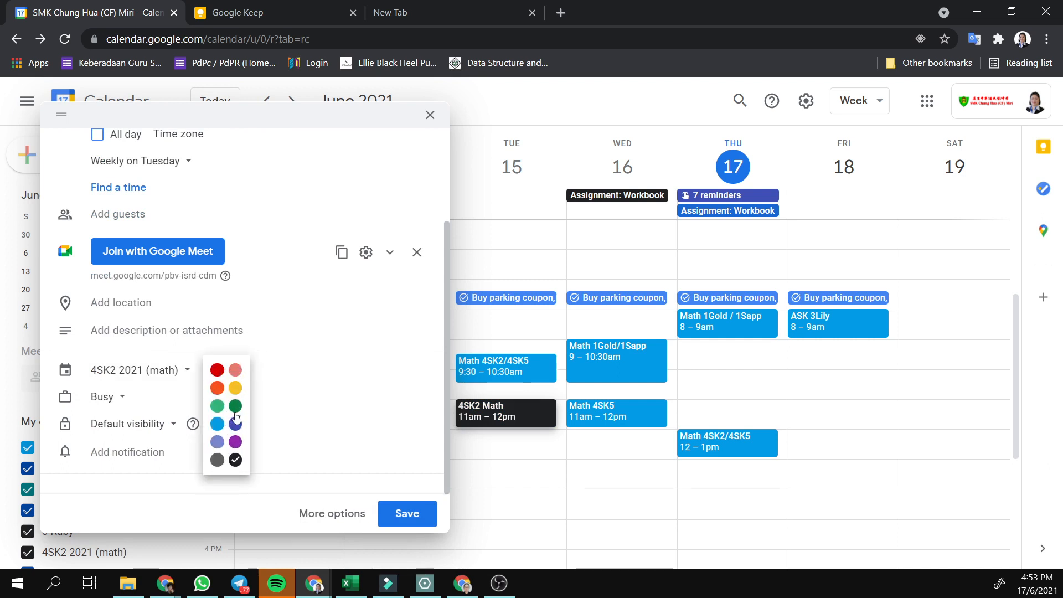
pyautogui.click(235, 406)
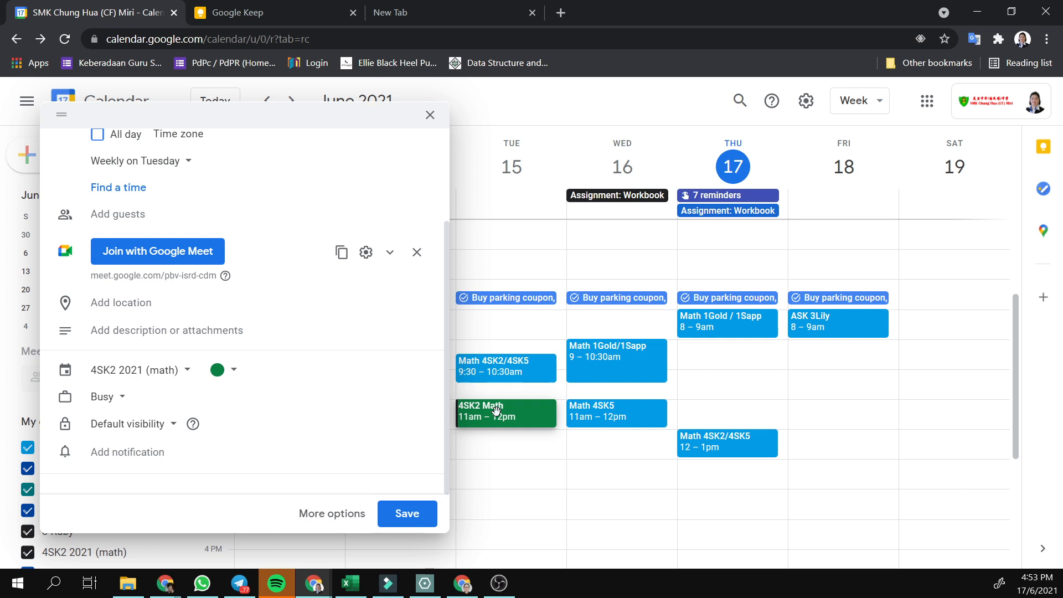
# Step: Check the event's availability options, keep it as Busy, and save the 4SK2 Math event
pyautogui.click(121, 396)
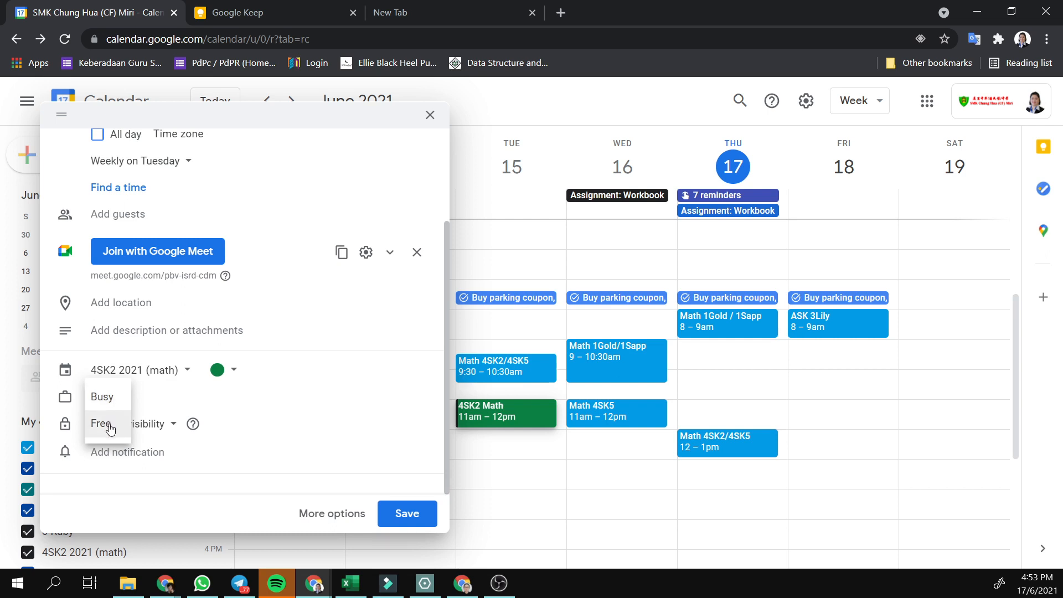
pyautogui.click(278, 419)
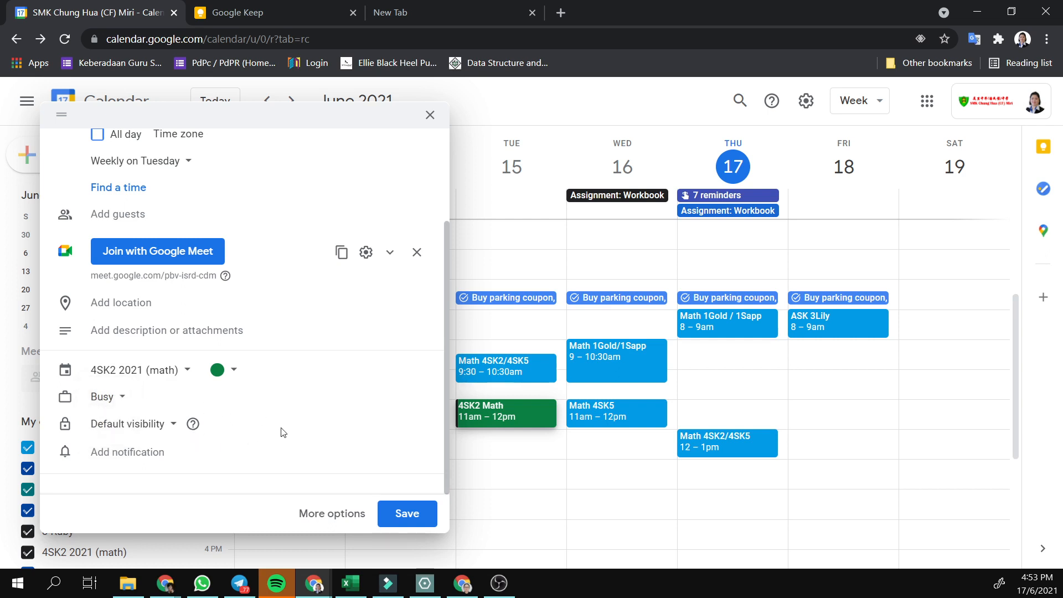
pyautogui.scroll(3, 283, 438)
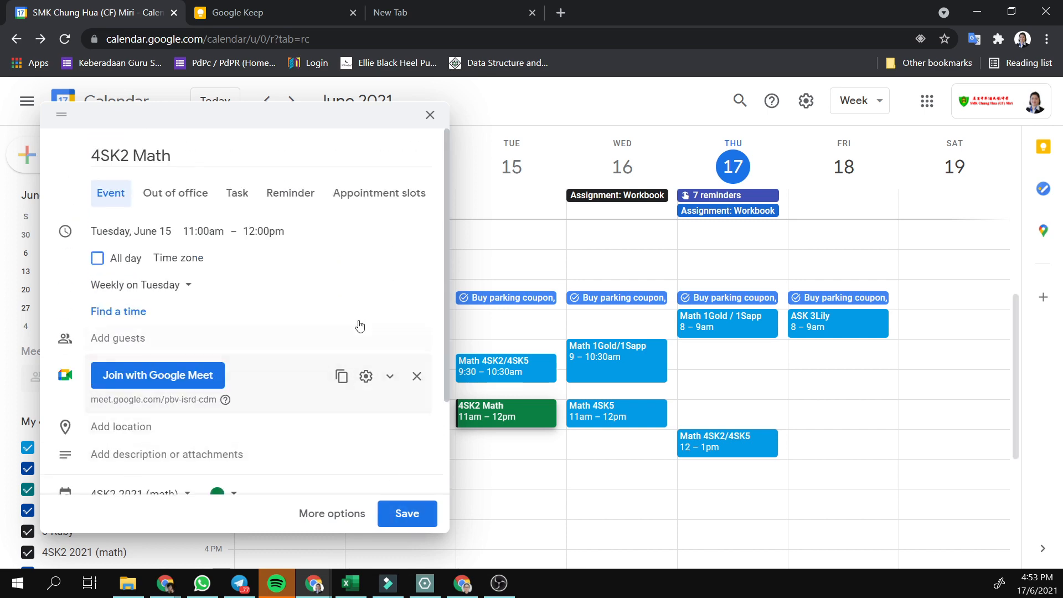
pyautogui.click(407, 513)
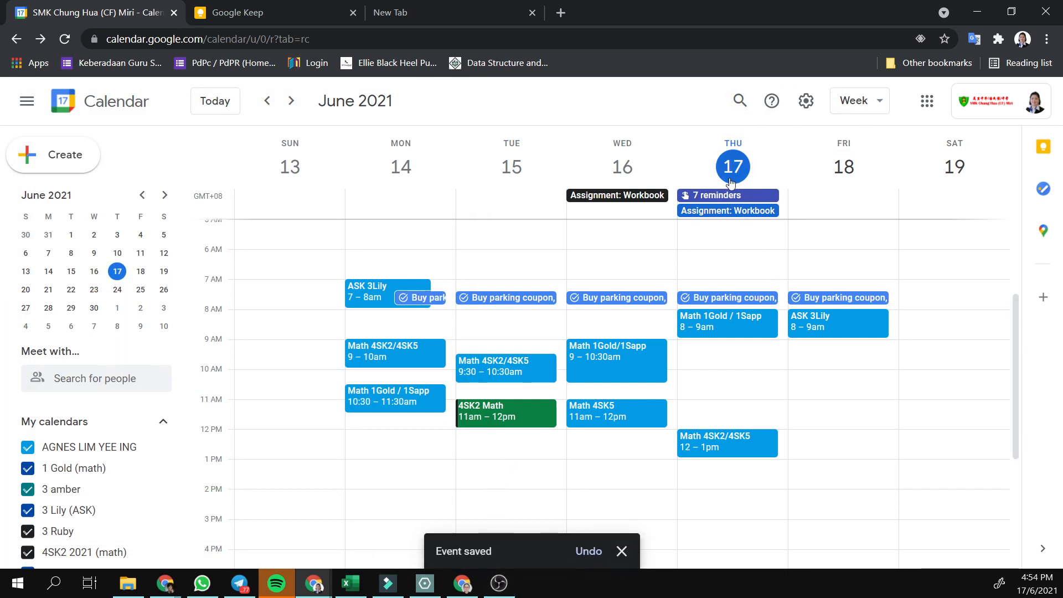
# Step: View the details of Monday's ASK 3Lily event and Wednesday's Math 1Gold/1Sapp event, including their Meet links and attachments
pyautogui.click(369, 302)
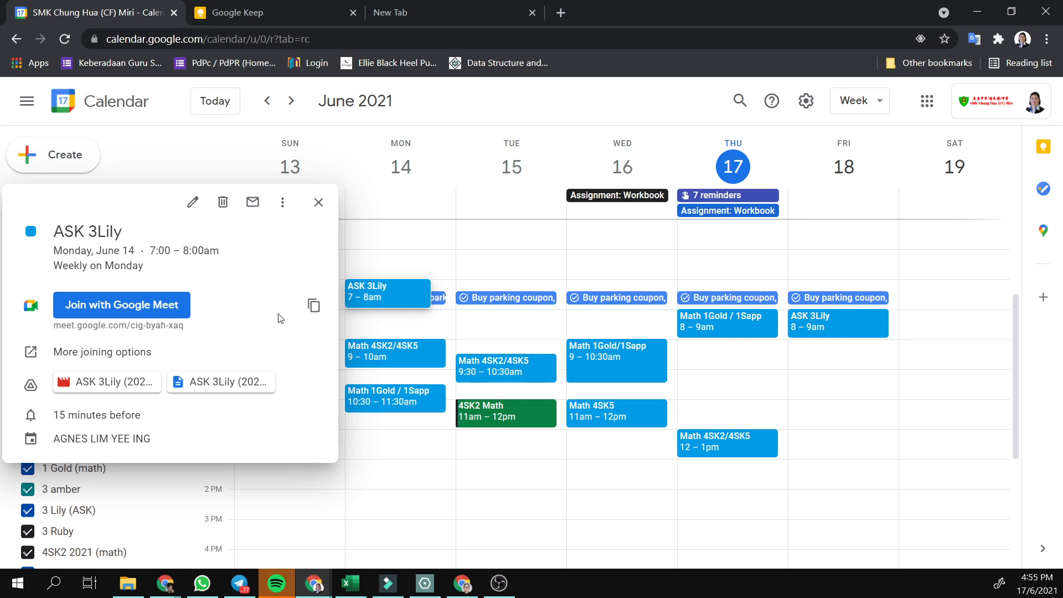
pyautogui.click(317, 203)
pyautogui.scroll(-3, 582, 405)
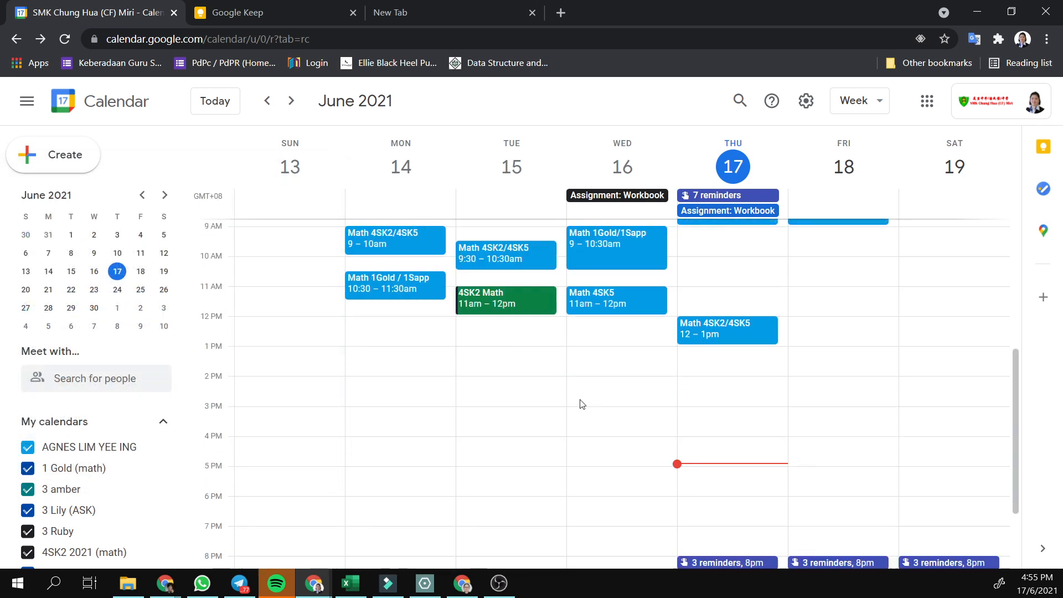
pyautogui.scroll(4, 580, 404)
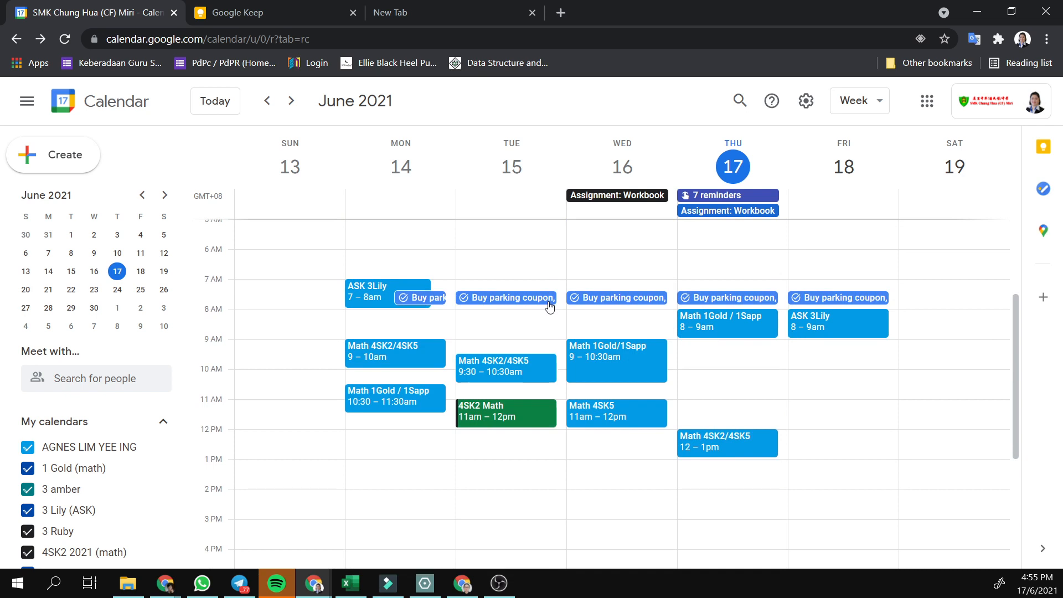
pyautogui.click(615, 360)
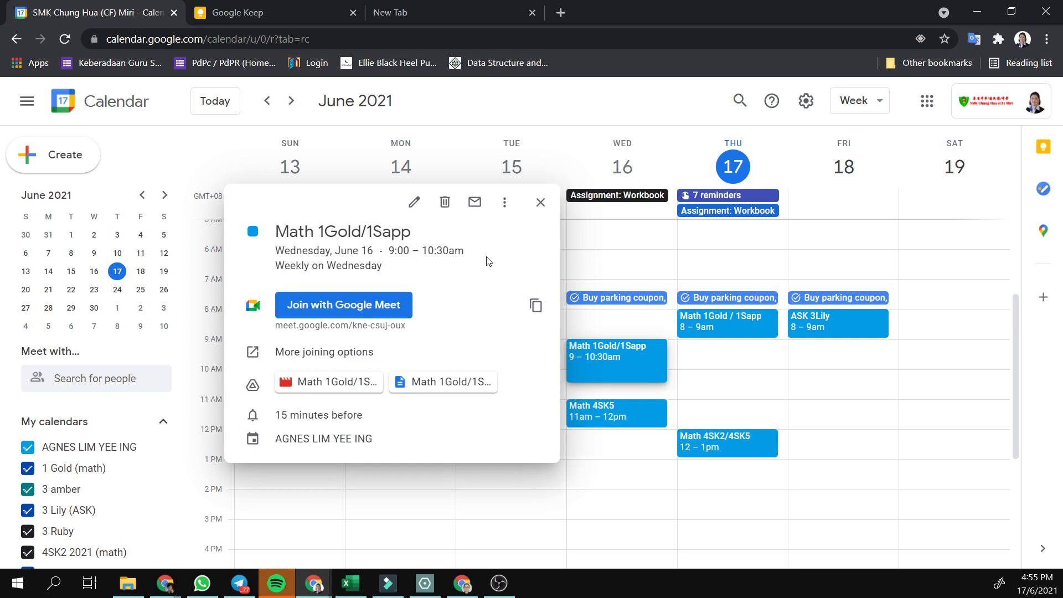
pyautogui.click(541, 203)
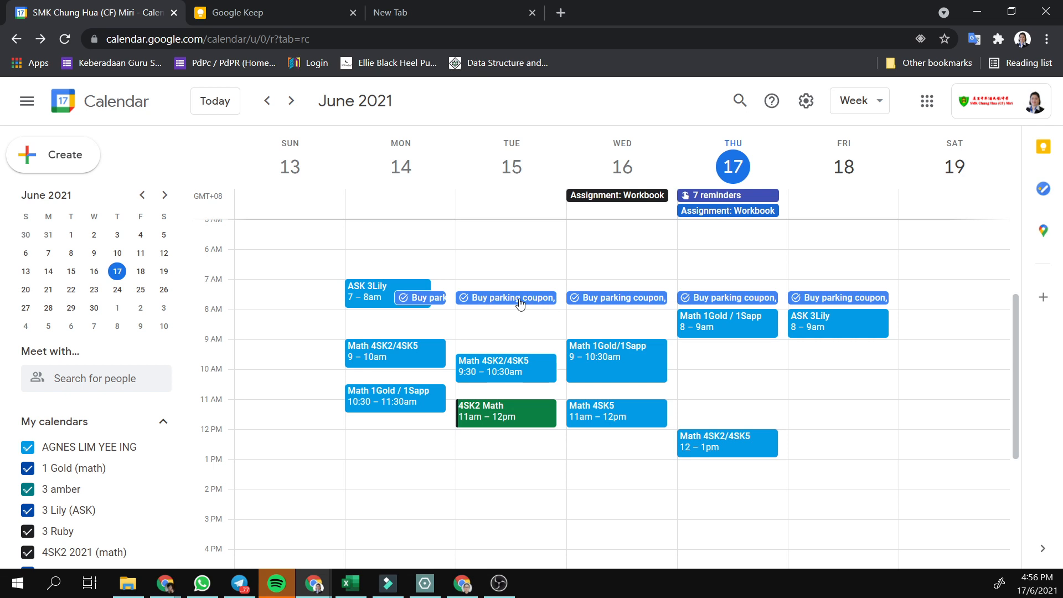
# Step: Draft a task titled "make breakfast" for June 15, 2021 at 6:30am, and discard it without saving
pyautogui.click(515, 271)
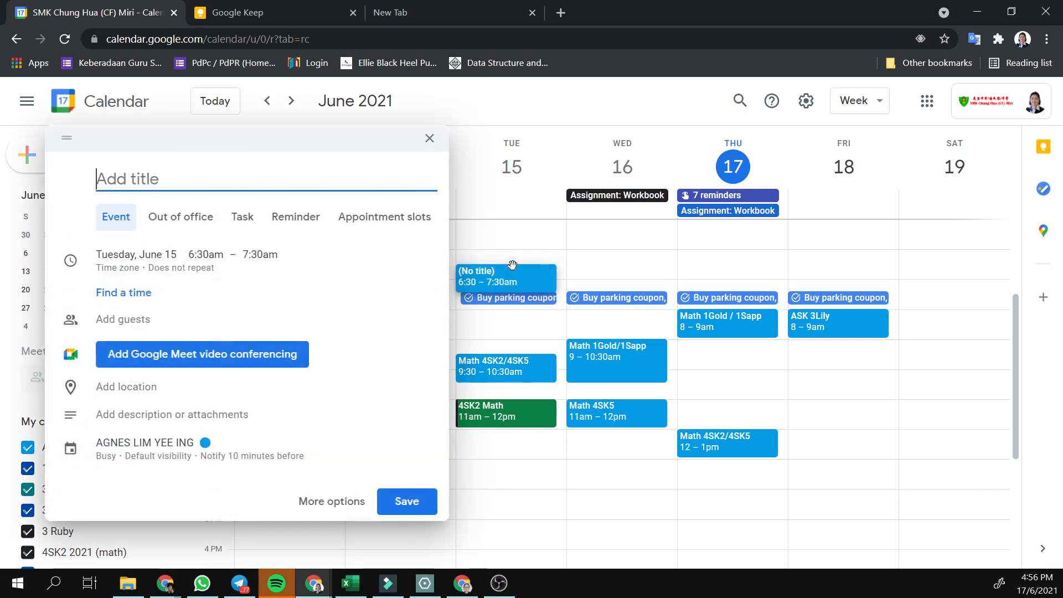
pyautogui.click(239, 216)
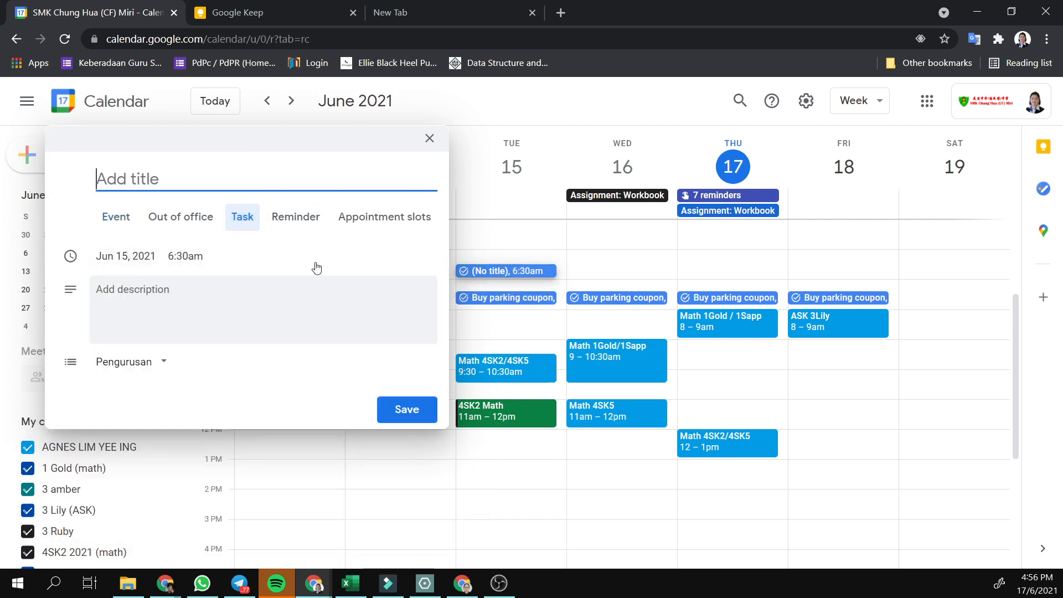
pyautogui.moveTo(577, 305)
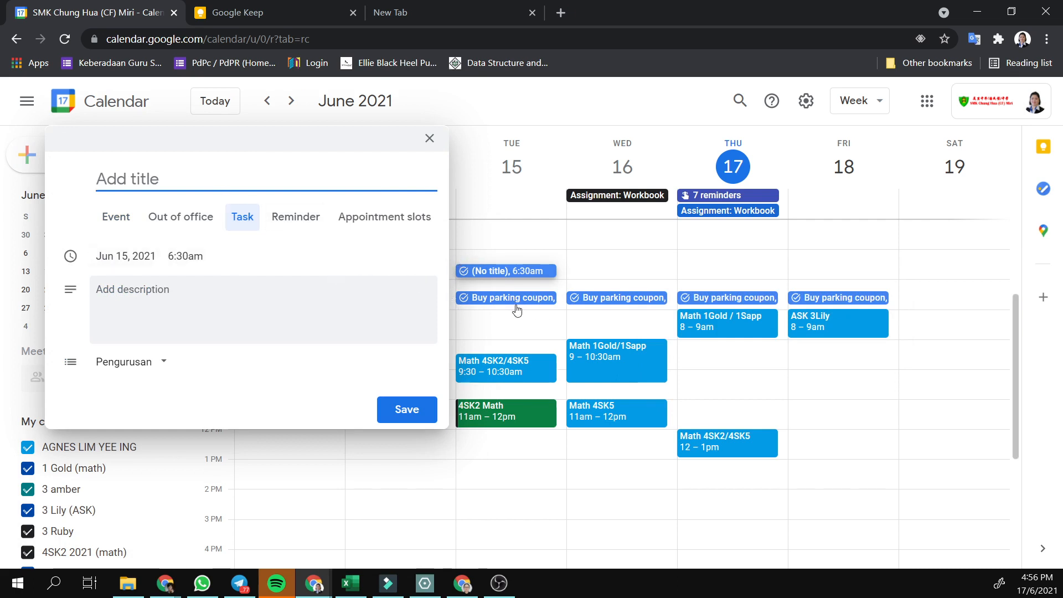
pyautogui.moveTo(513, 315)
pyautogui.write('make breaks')
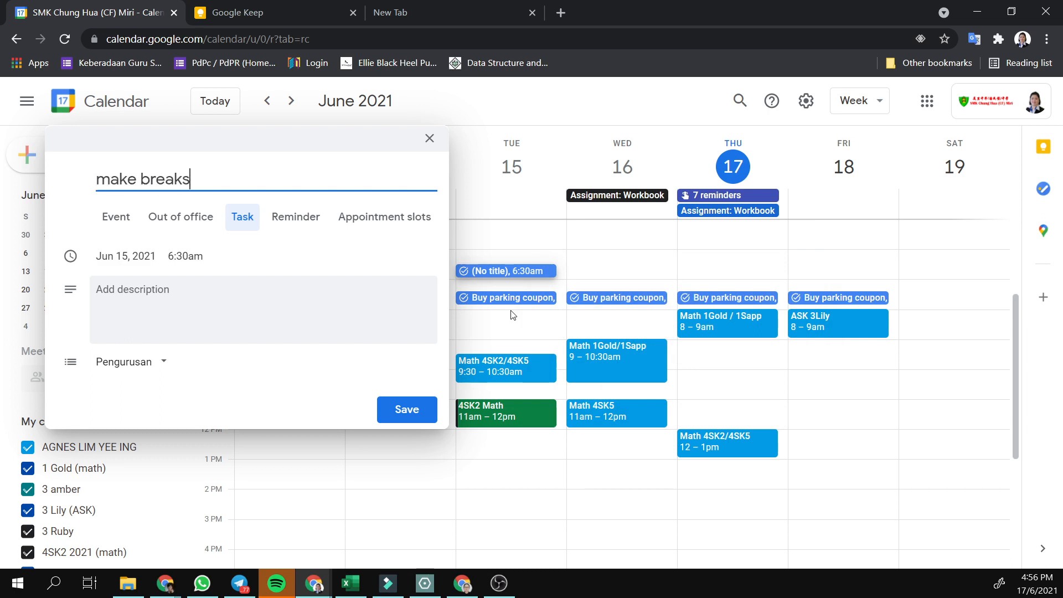
pyautogui.press('BackSpace')
pyautogui.write('fast')
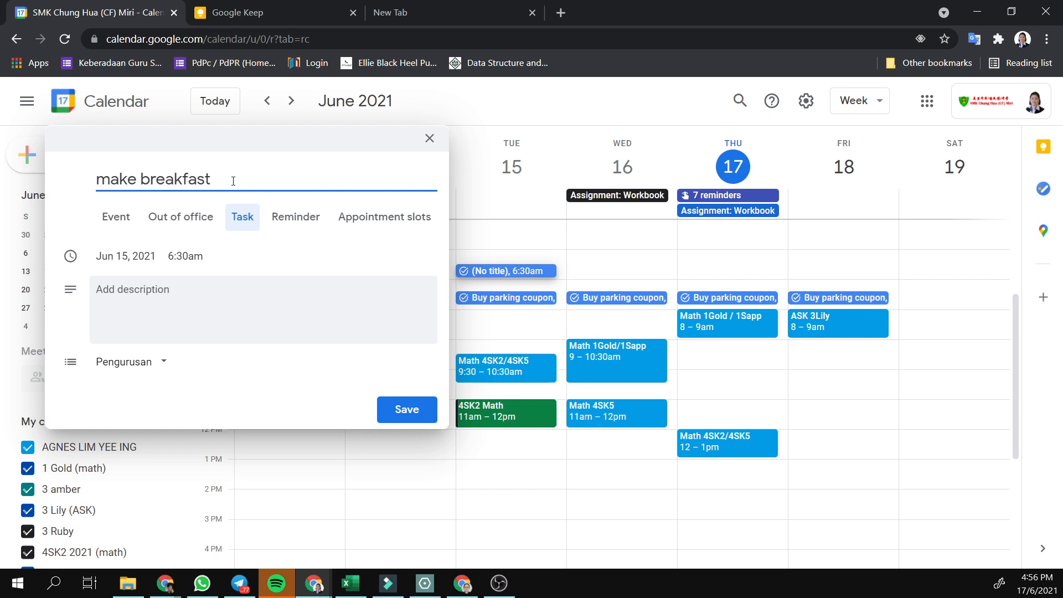
pyautogui.click(158, 295)
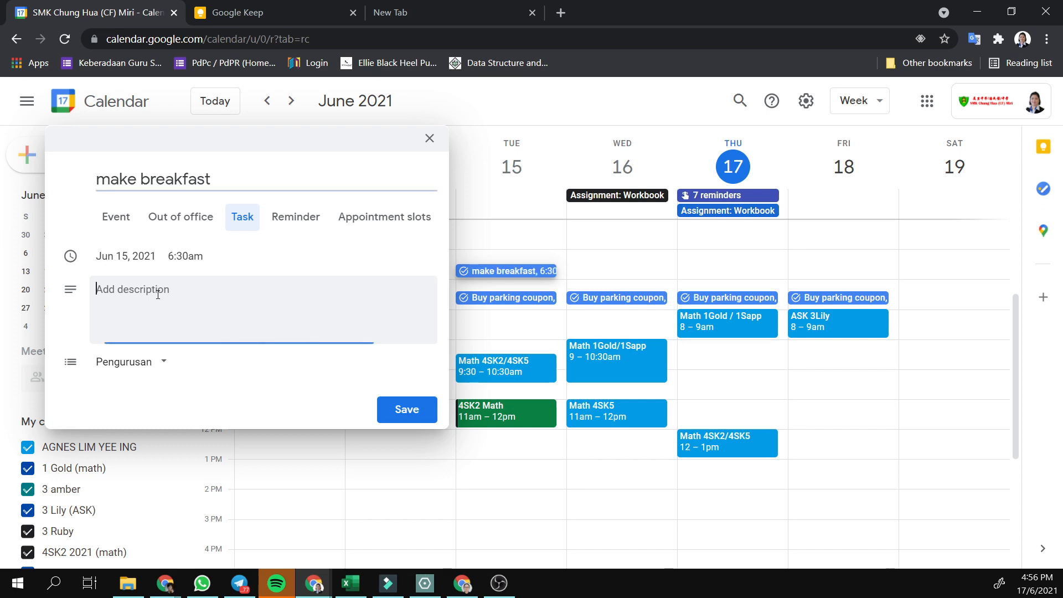
pyautogui.click(432, 142)
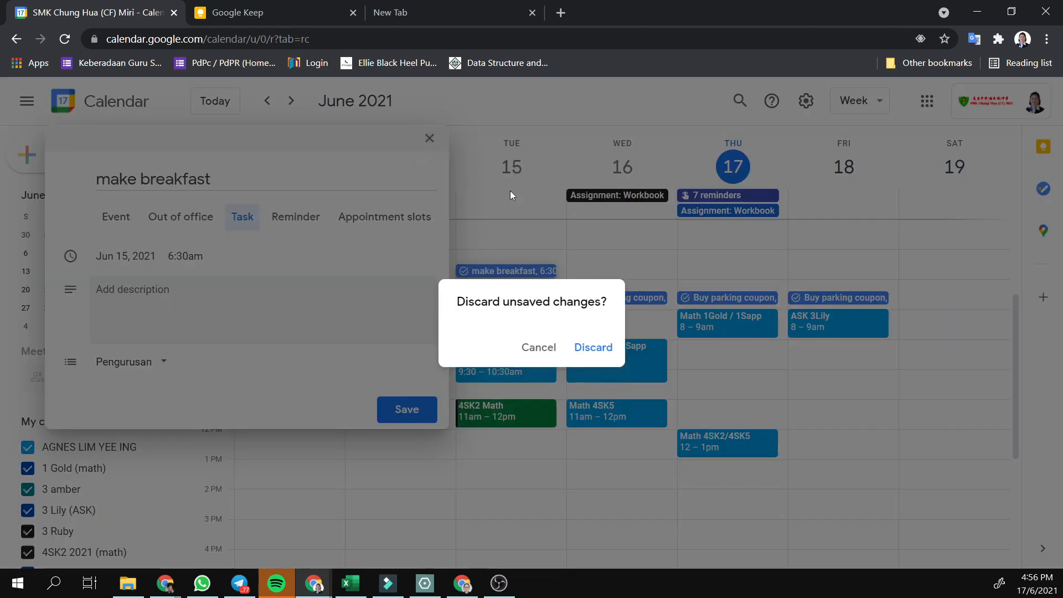
pyautogui.click(615, 355)
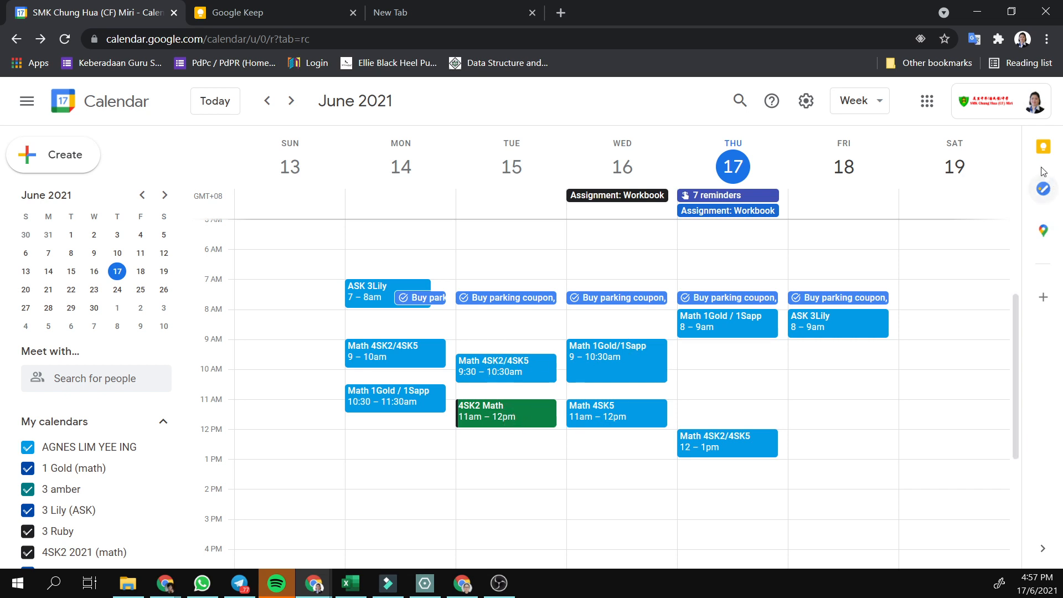
# Step: Add a task titled "APDM" with the details "update kehadiran" to the Pengurusan list in Google Tasks
pyautogui.click(1044, 190)
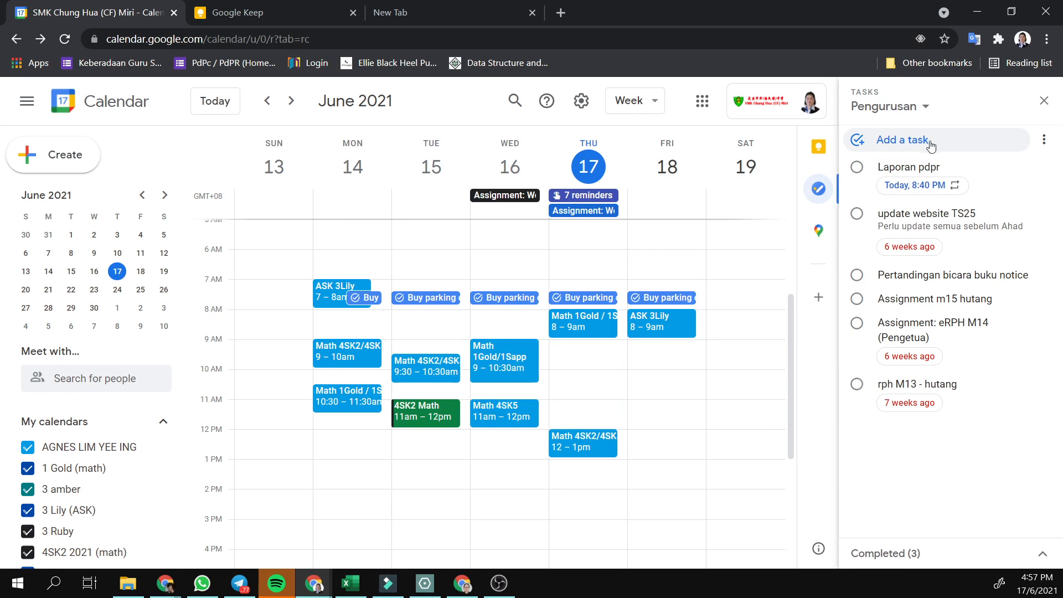
pyautogui.click(1044, 100)
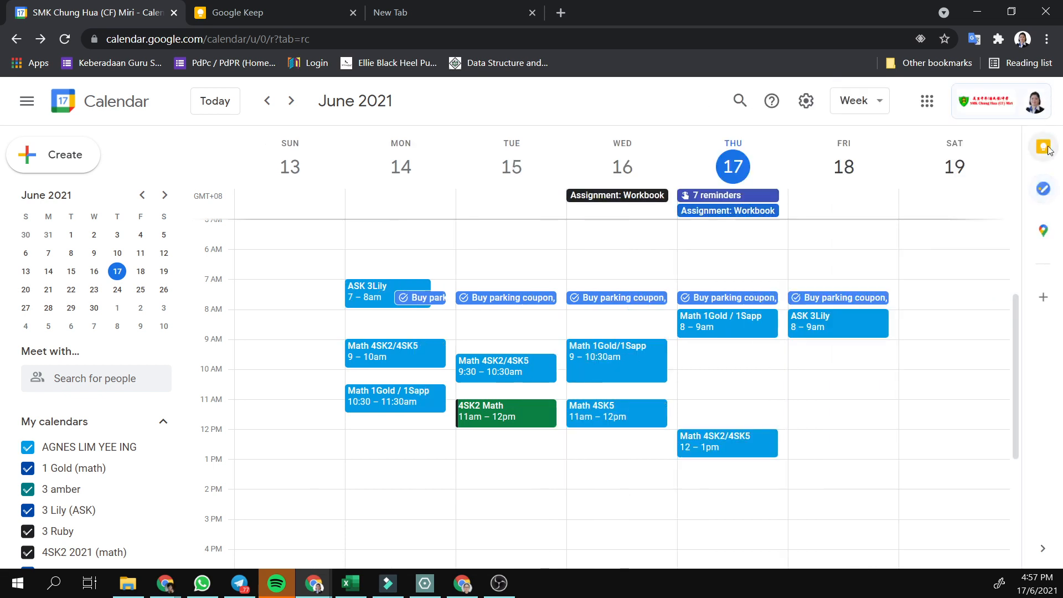
pyautogui.click(1045, 194)
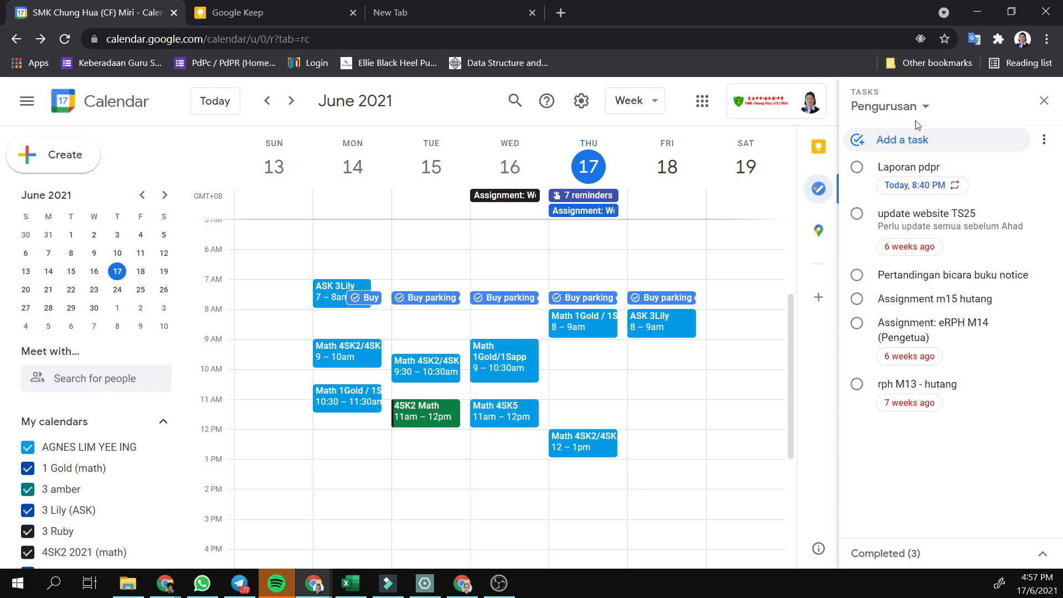
pyautogui.click(897, 146)
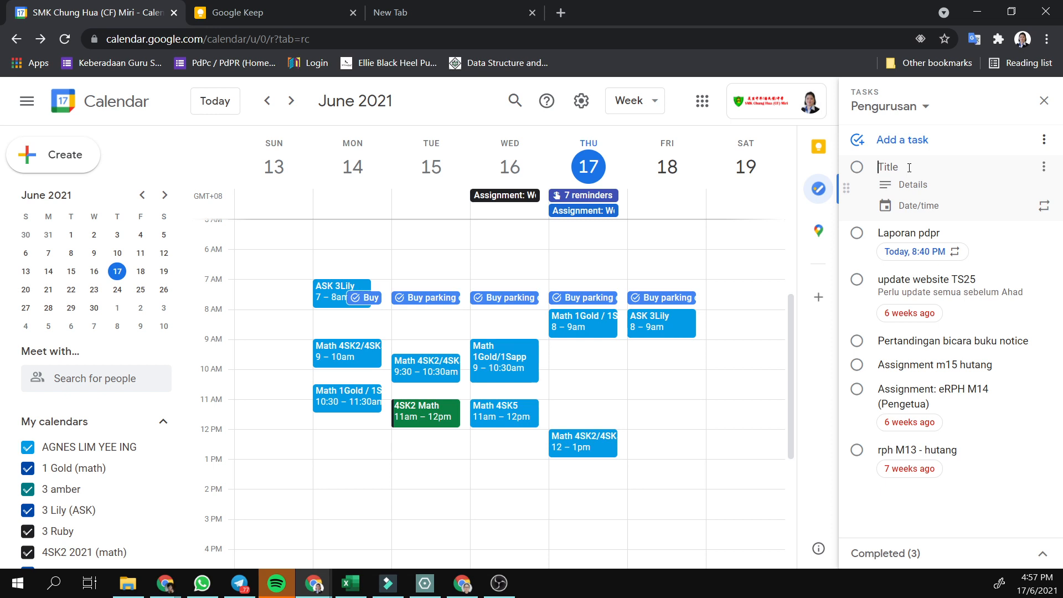
pyautogui.write('APDM')
pyautogui.click(942, 189)
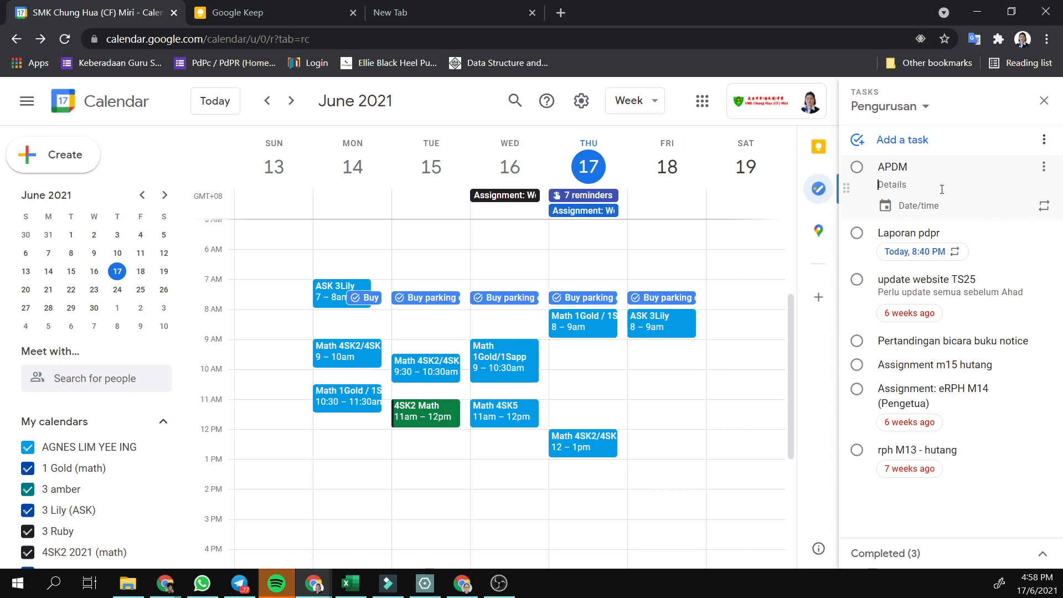
pyautogui.write('update kehadiran')
# Step: Schedule the APDM task for June 17 at 8:30 AM
pyautogui.click(947, 208)
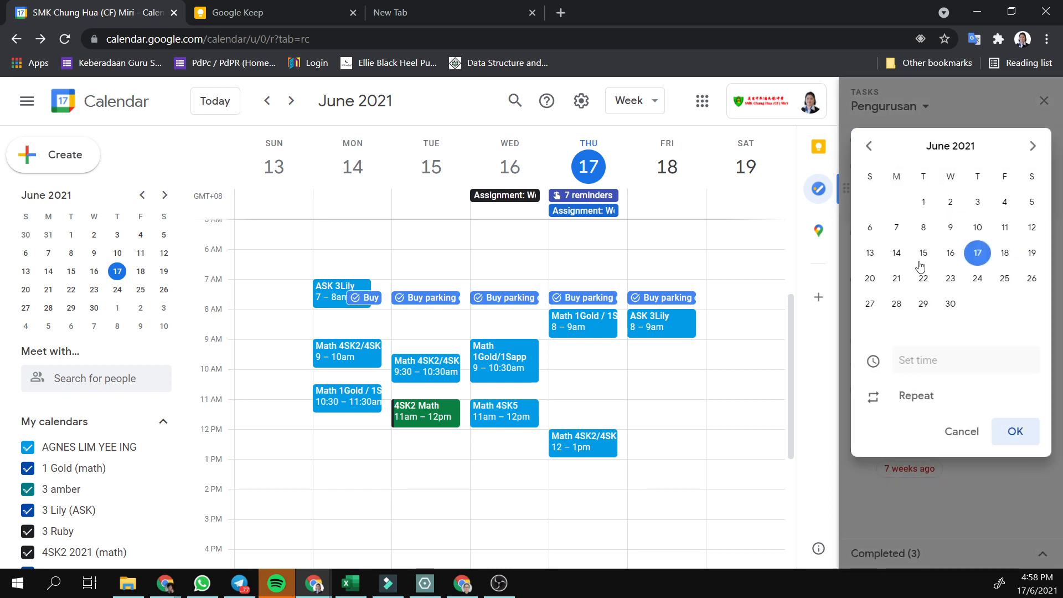
pyautogui.click(932, 360)
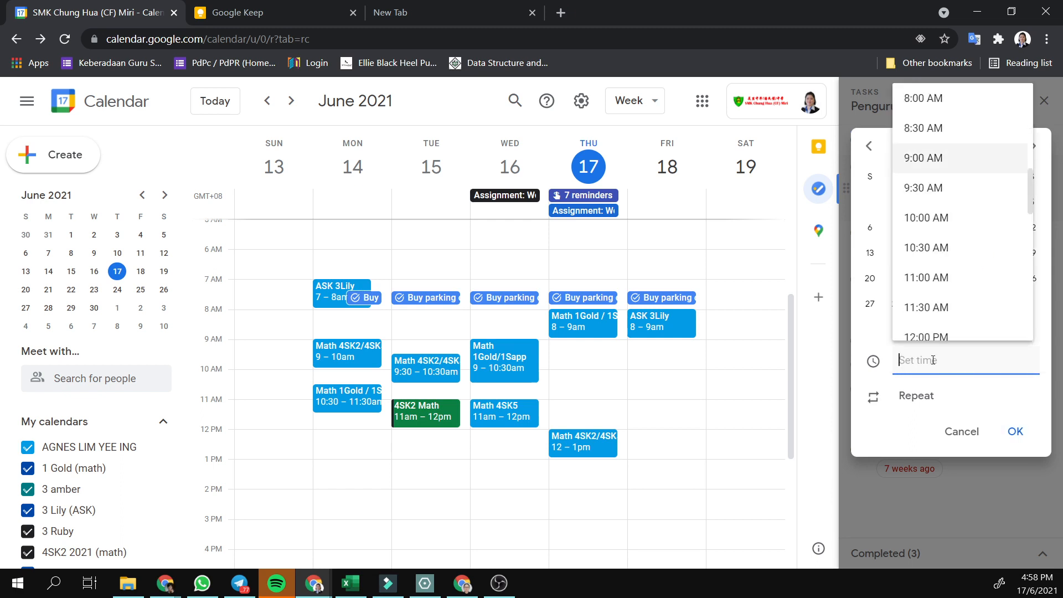
pyautogui.click(946, 167)
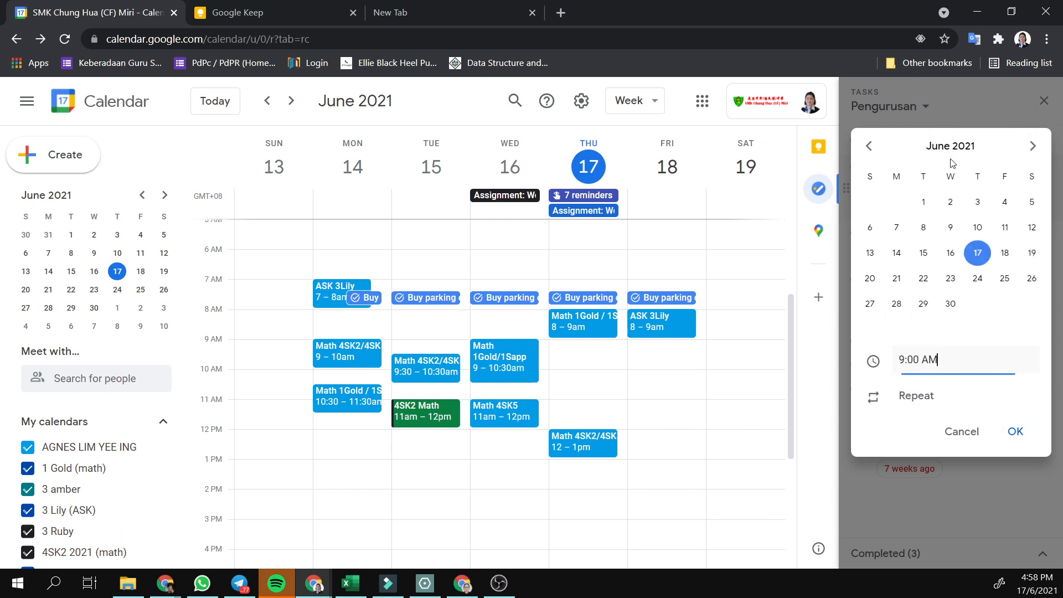
pyautogui.click(932, 360)
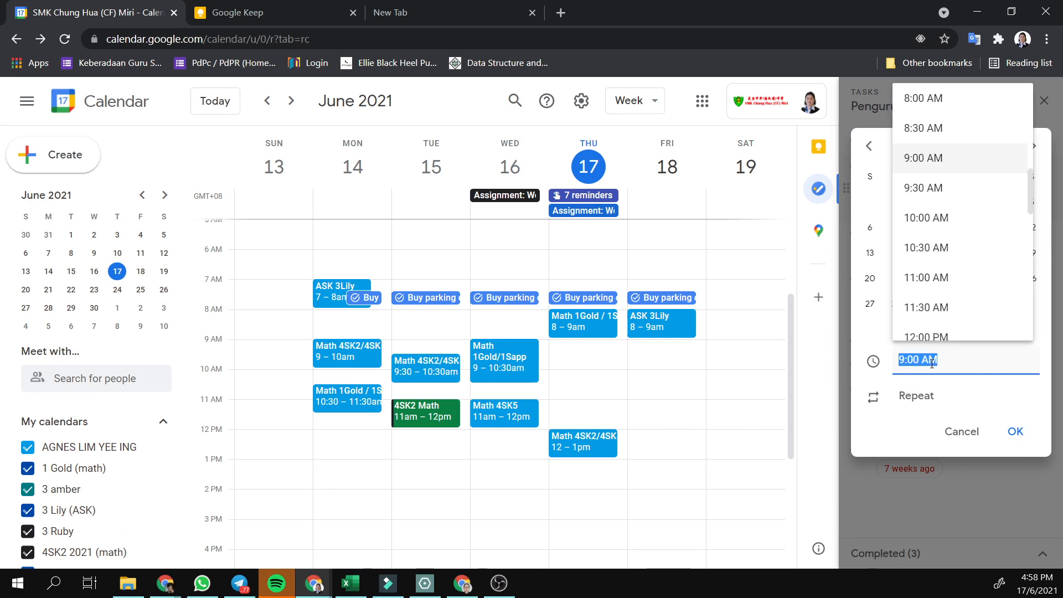
pyautogui.click(945, 131)
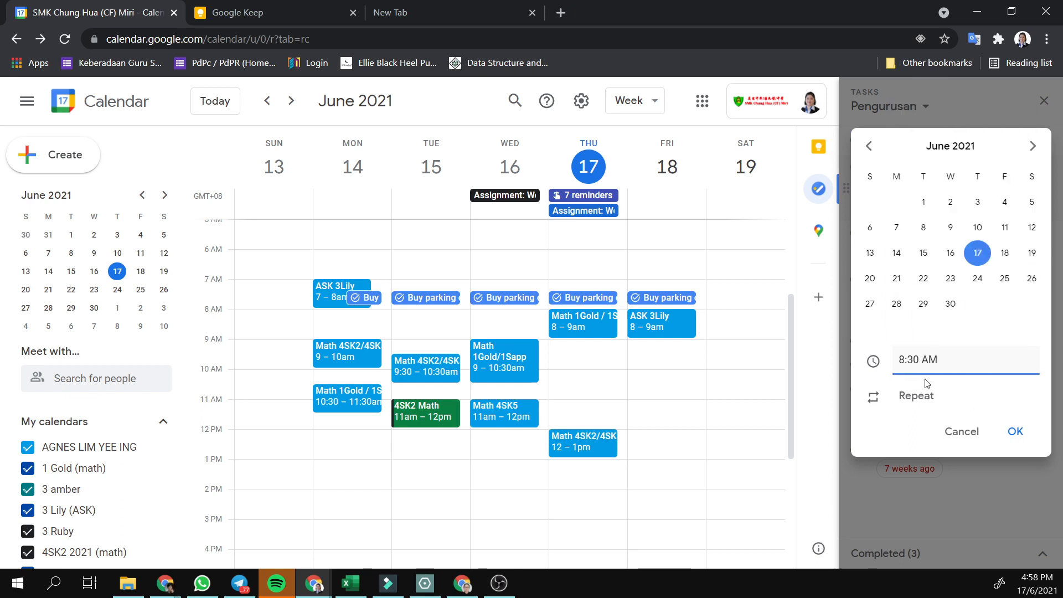
# Step: Set the APDM task to repeat every 1 week on Monday through Friday
pyautogui.click(918, 396)
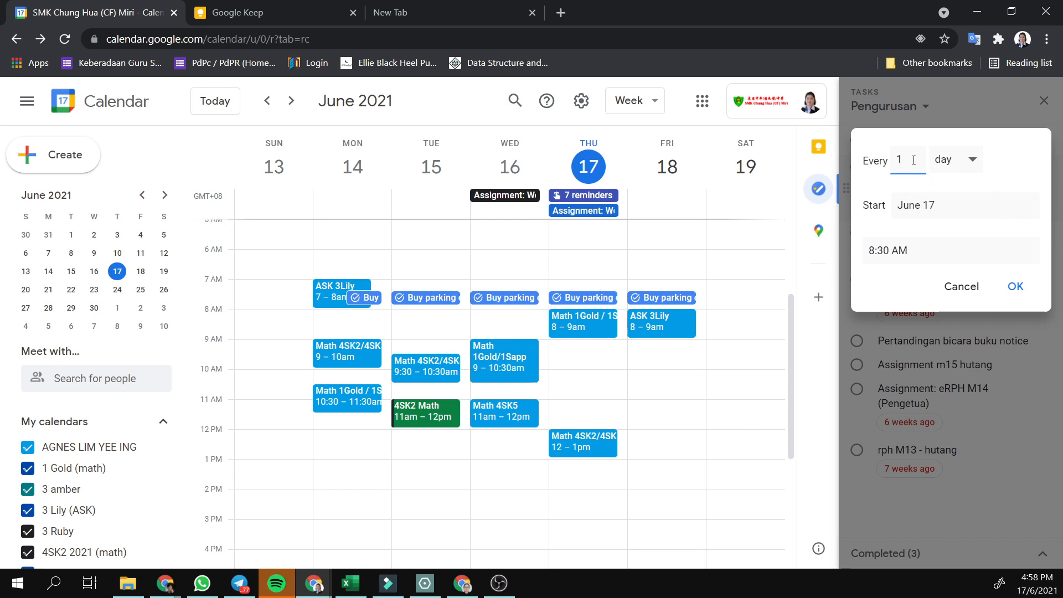
pyautogui.click(976, 162)
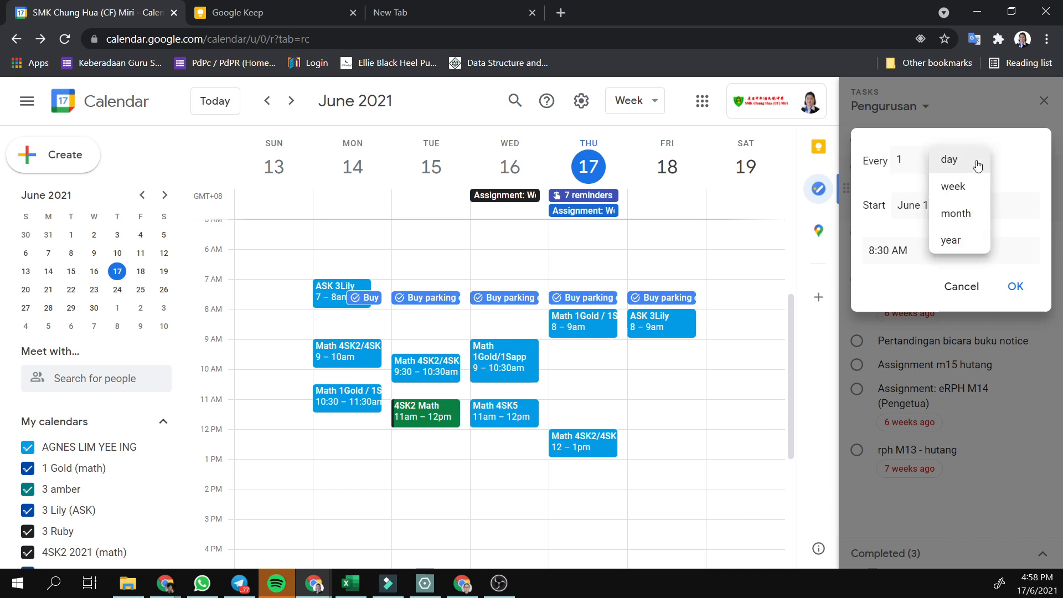
pyautogui.click(967, 190)
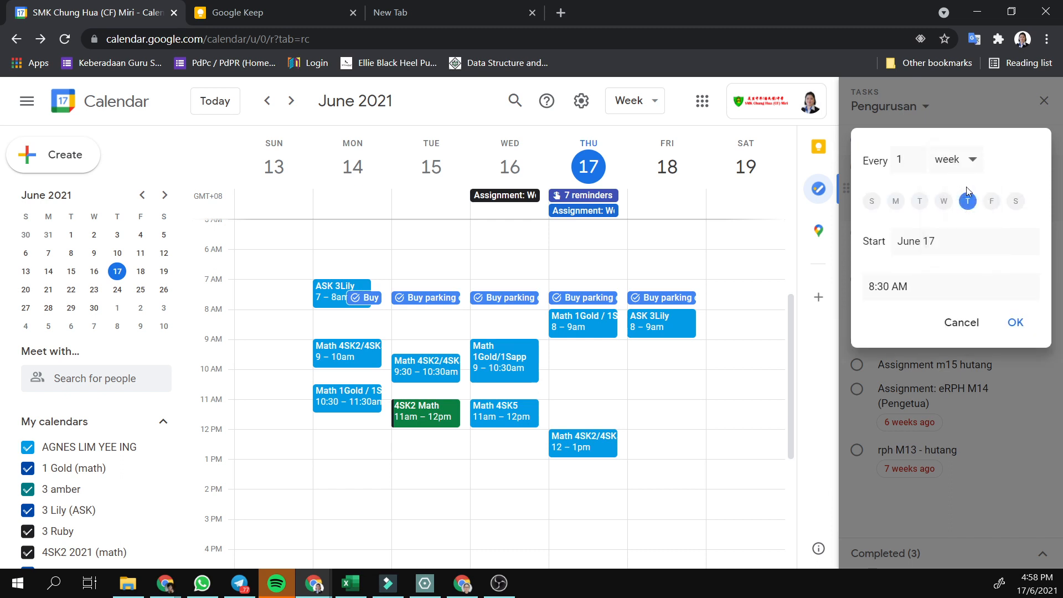
pyautogui.click(896, 203)
pyautogui.click(920, 202)
pyautogui.click(944, 202)
pyautogui.click(990, 202)
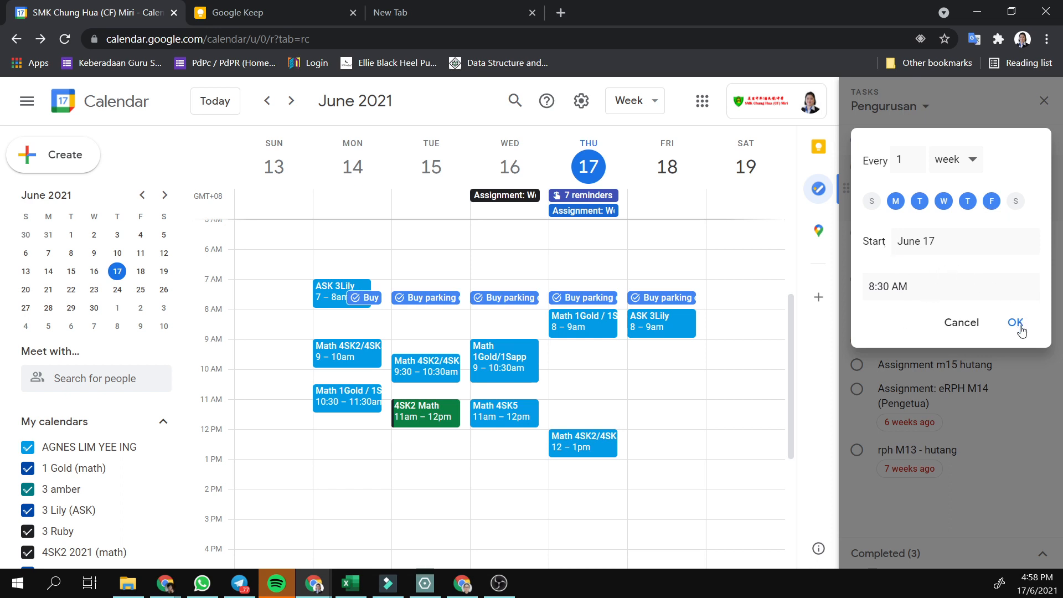
# Step: Try the monthly repeat option for the APDM task, and return the interval to weekly
pyautogui.click(955, 160)
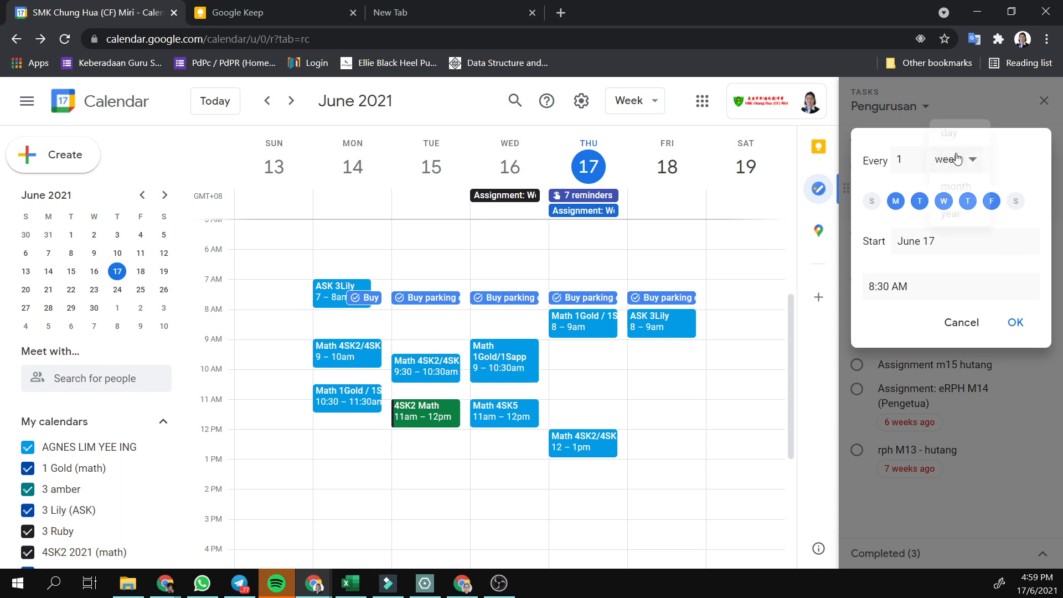
pyautogui.click(960, 202)
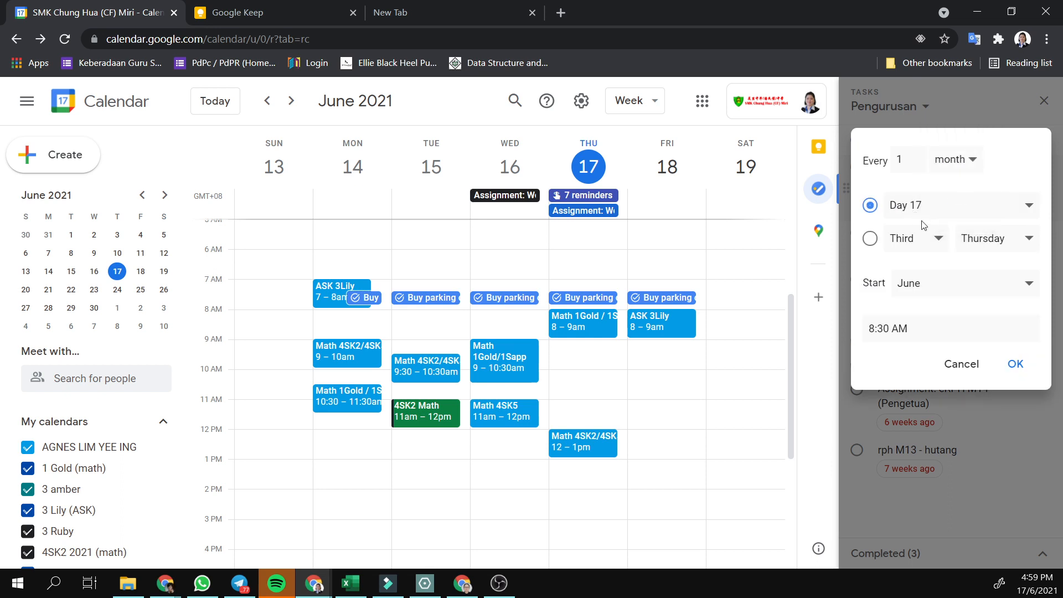
pyautogui.click(957, 161)
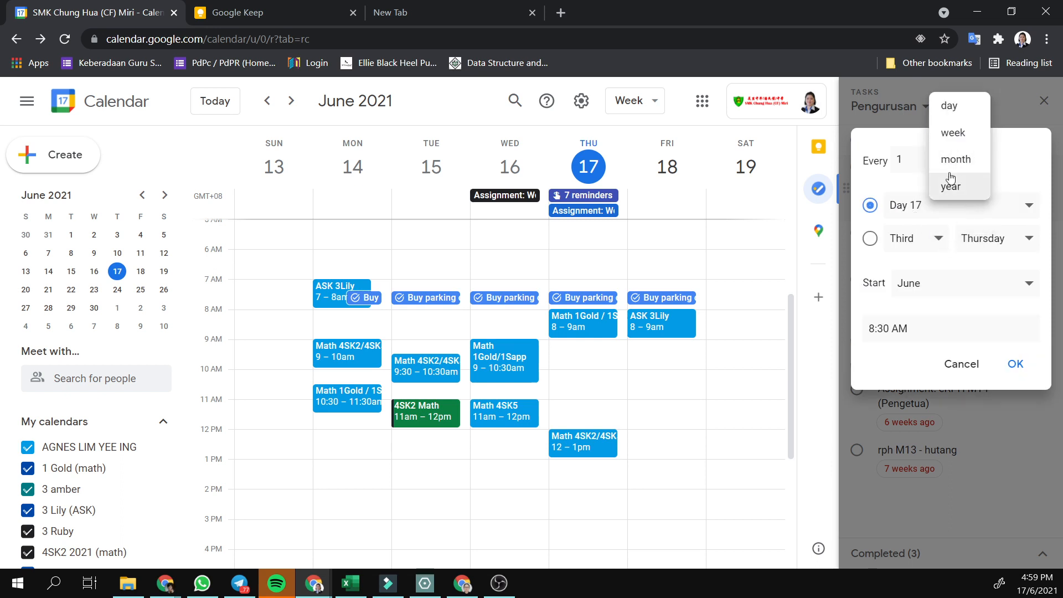
pyautogui.click(967, 138)
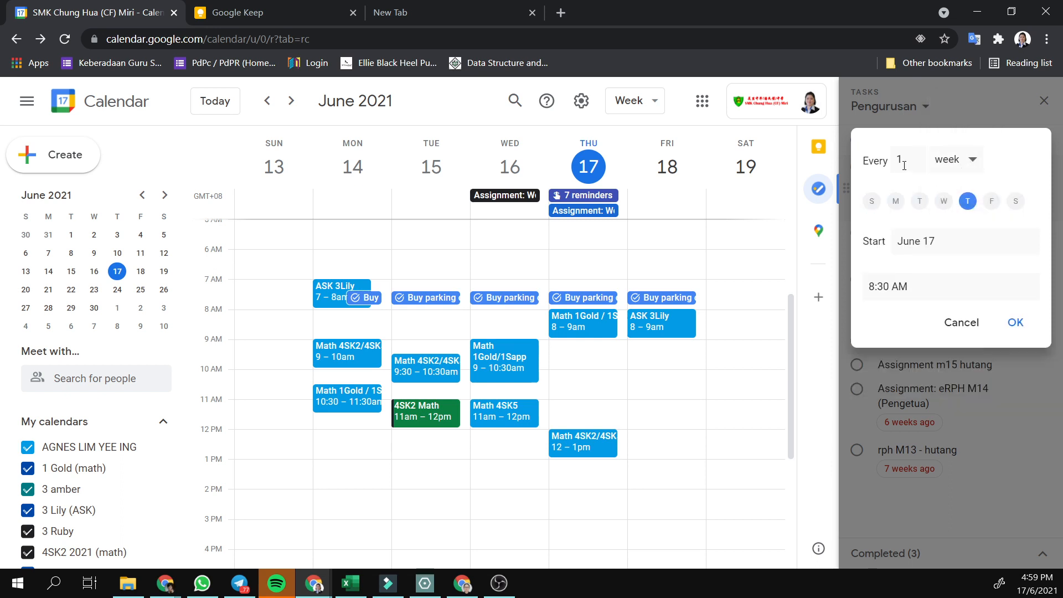
# Step: Add Monday, Tuesday, Wednesday and Friday to the APDM task's weekly repeat again, and confirm the recurrence
pyautogui.click(896, 201)
pyautogui.click(919, 201)
pyautogui.click(944, 201)
pyautogui.click(991, 202)
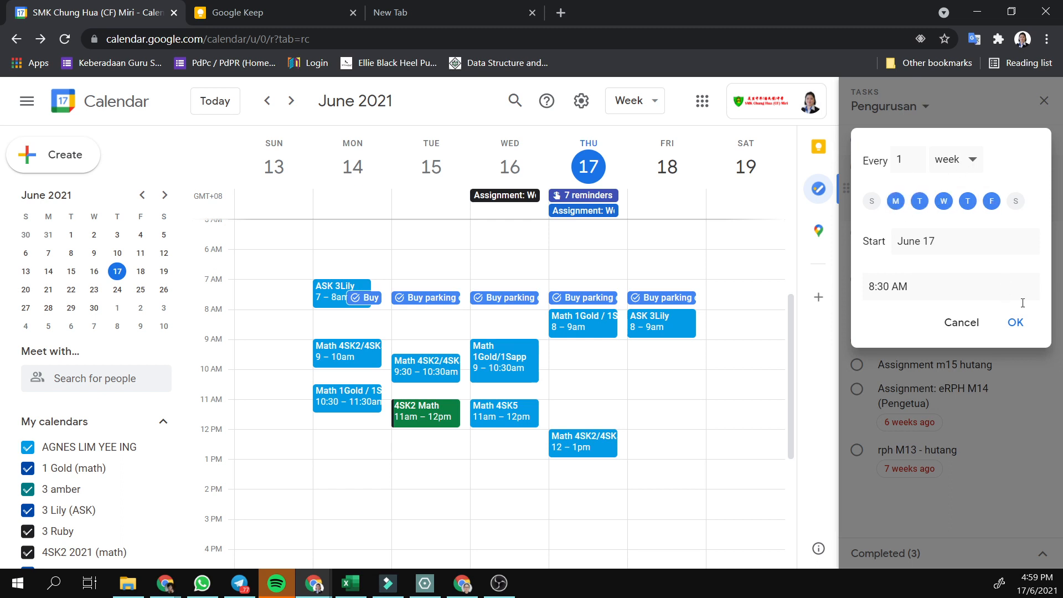
pyautogui.click(1018, 324)
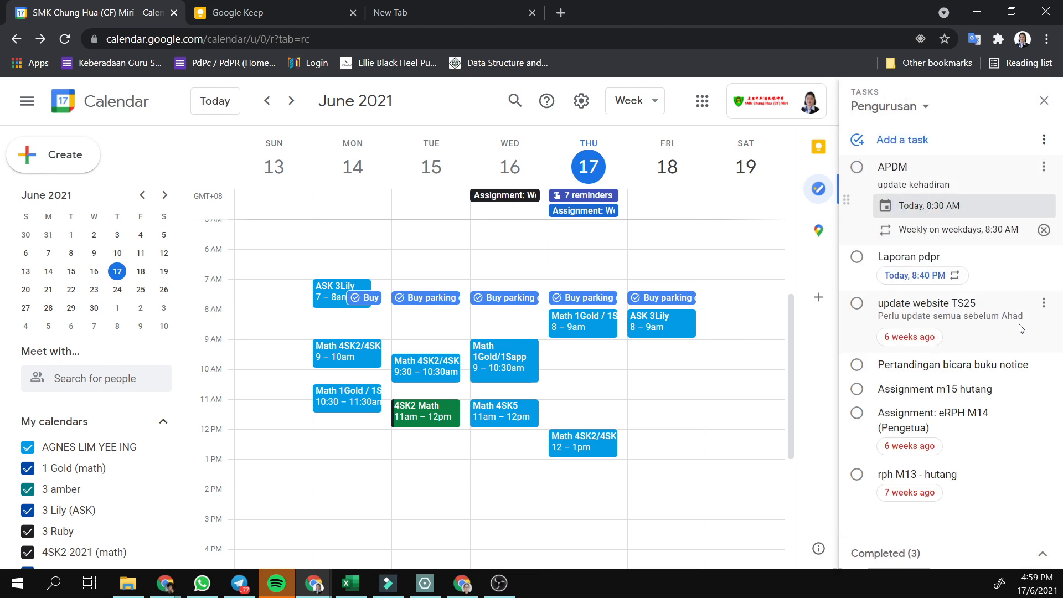
pyautogui.click(964, 185)
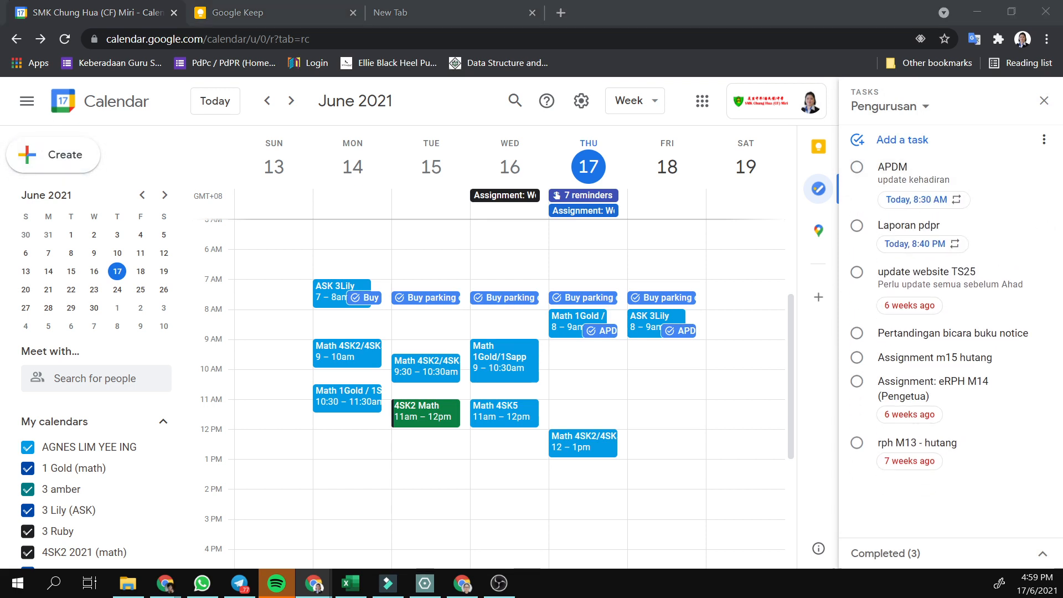
pyautogui.hotkey('alt', 'Tab')
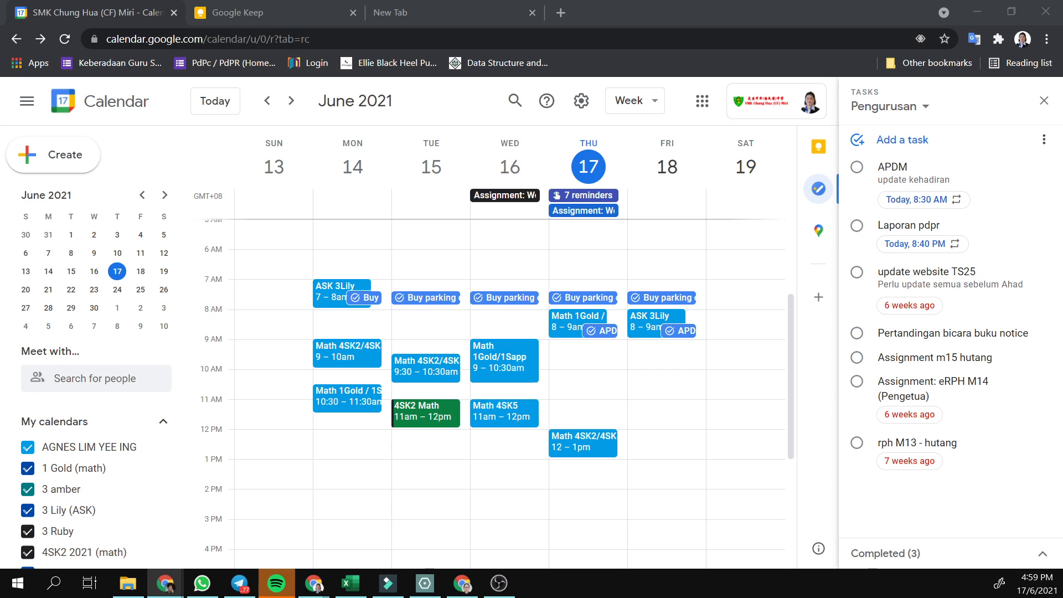
pyautogui.click(956, 182)
pyautogui.click(972, 187)
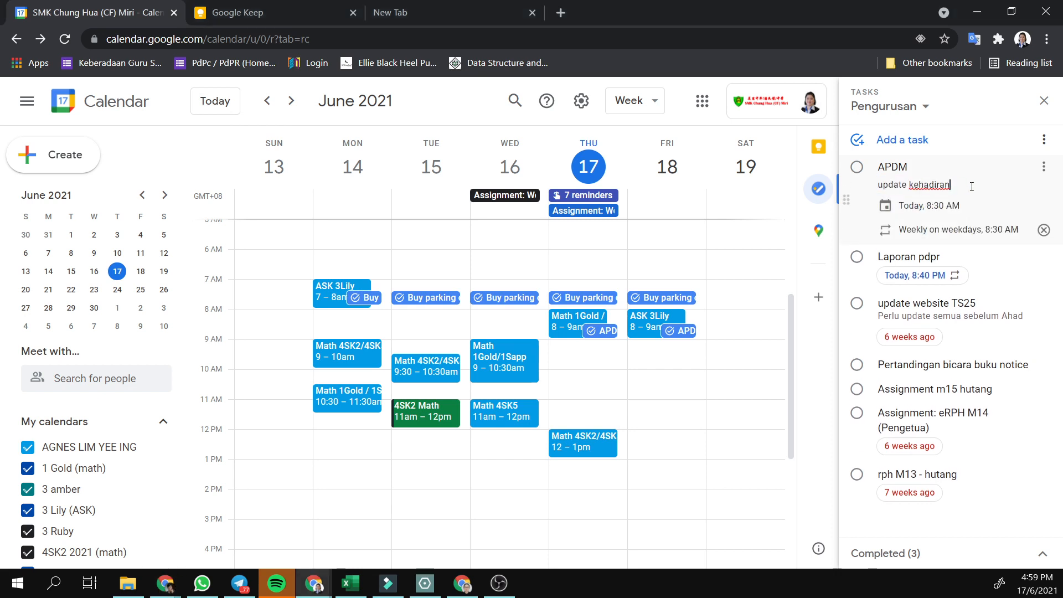
pyautogui.press('Return')
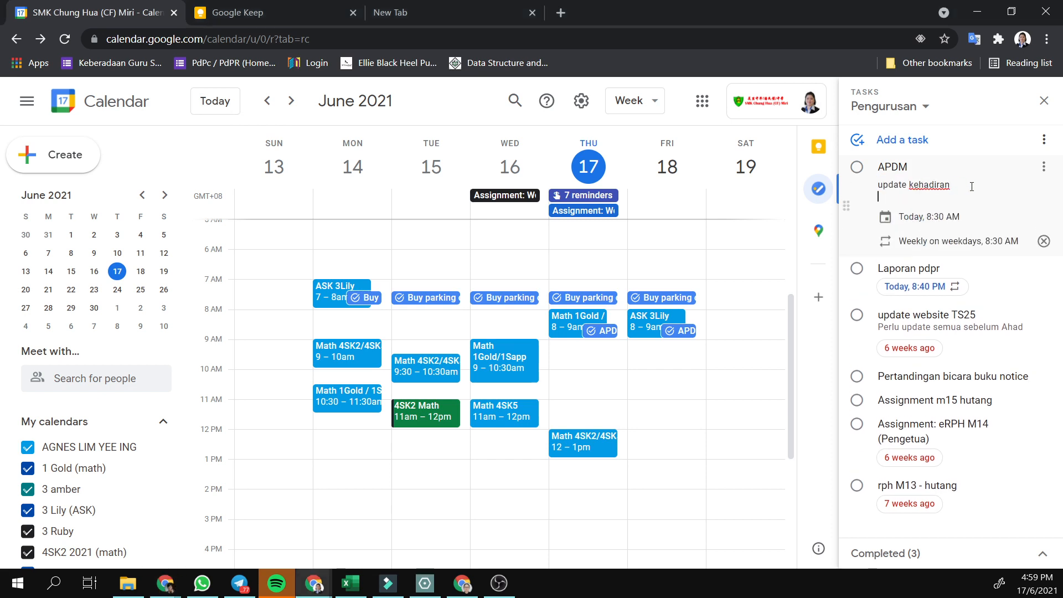
pyautogui.write('https://apdm.moe.gov.my/index.php')
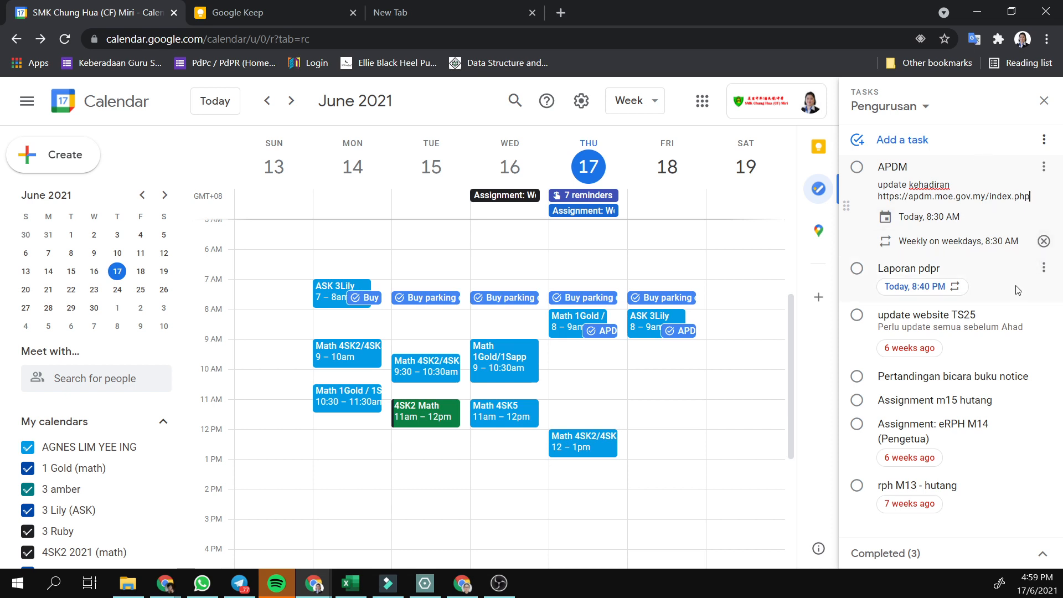
pyautogui.click(964, 525)
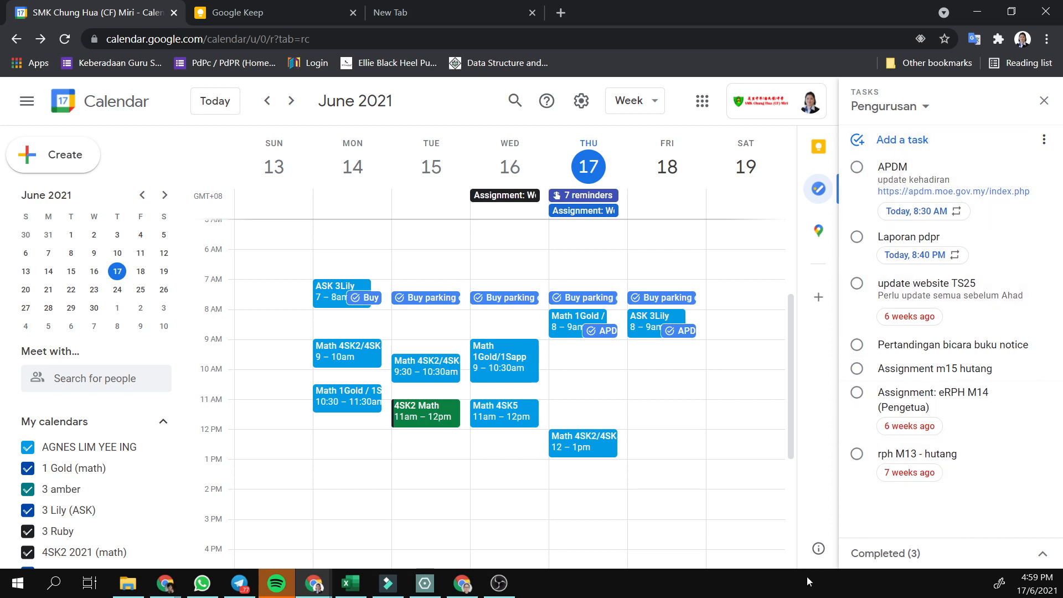
# Step: Show the completed tasks in the Pengurusan list, and create a new task list named "Form teacher"
pyautogui.click(885, 553)
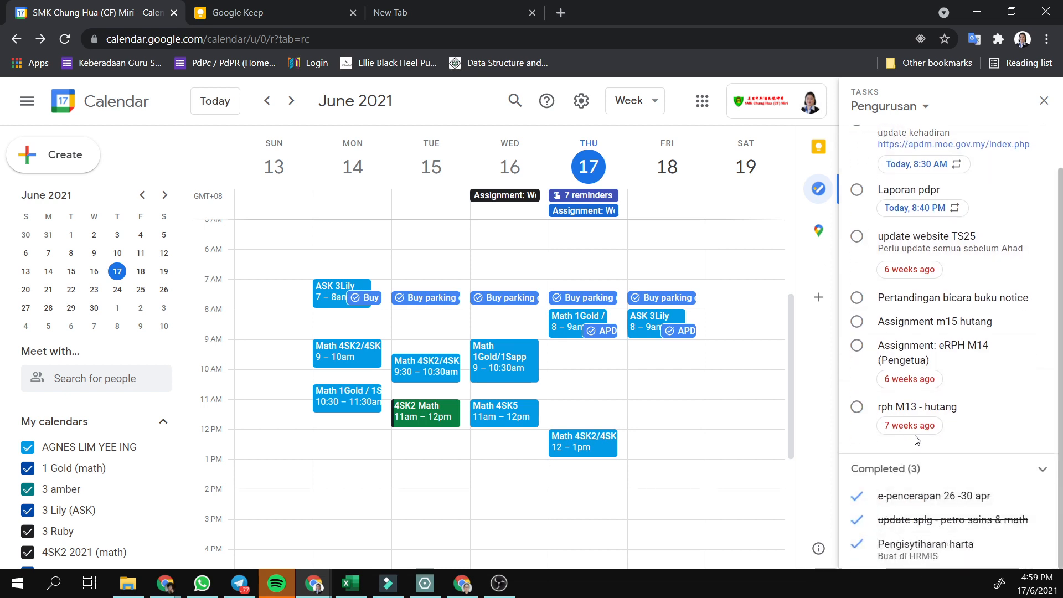
pyautogui.click(897, 113)
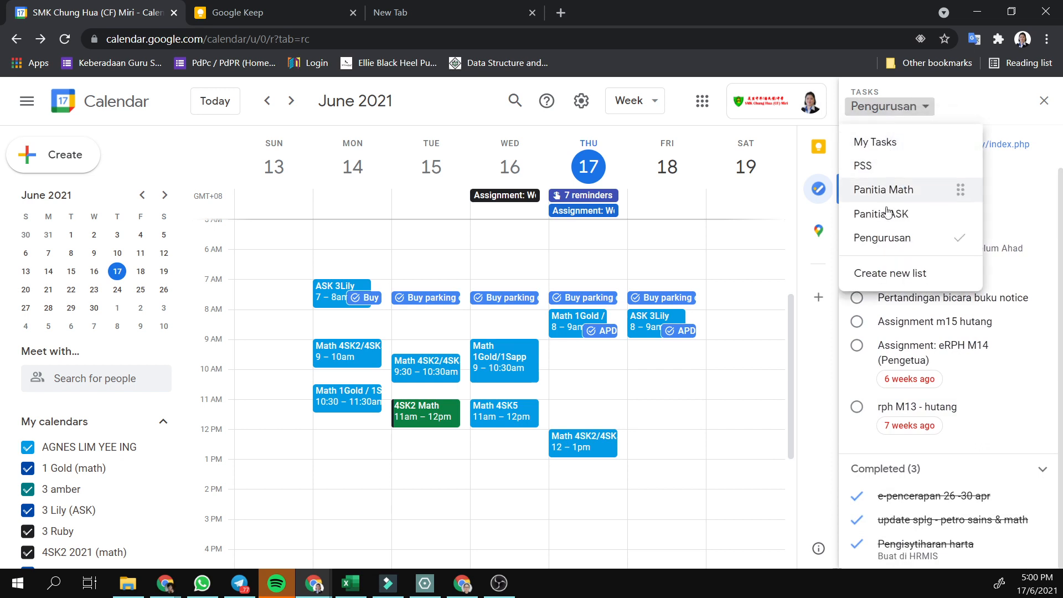
pyautogui.click(875, 282)
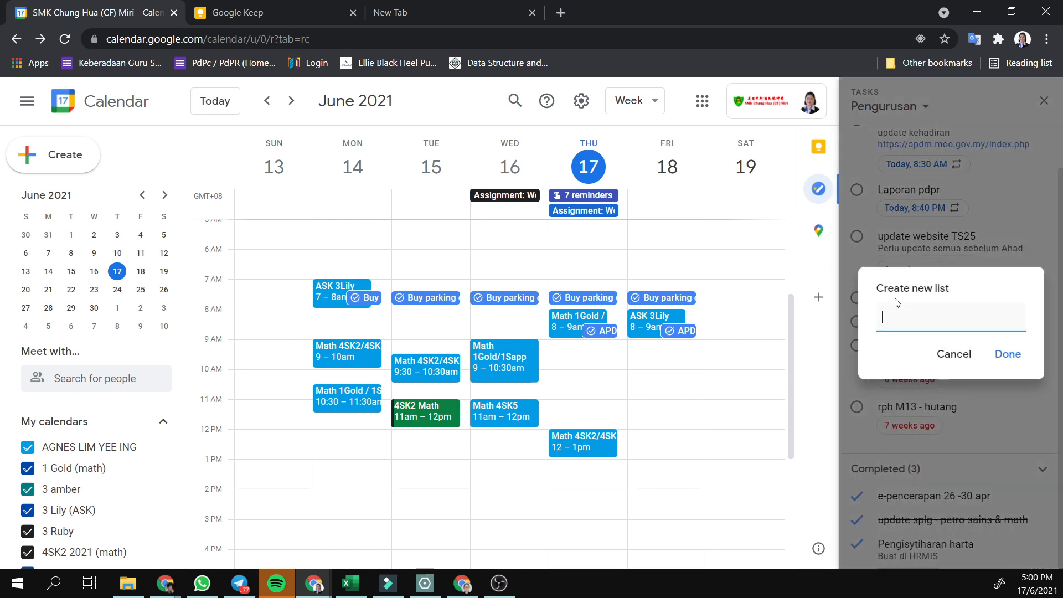
pyautogui.write('Form teacher')
pyautogui.click(1023, 357)
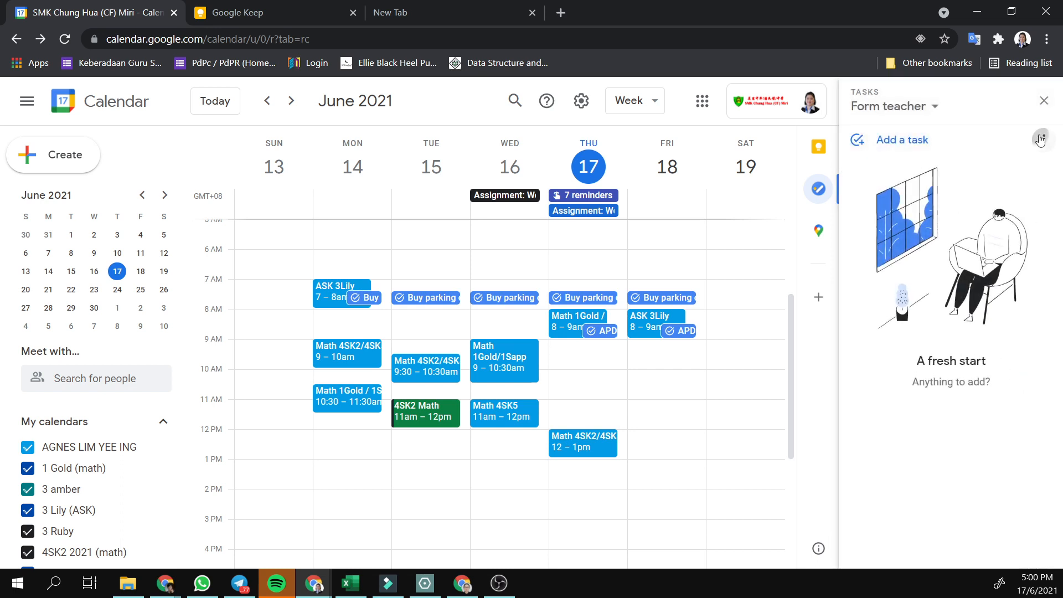
# Step: View the sorting and management options of the Form teacher list, and switch back to the Pengurusan list
pyautogui.click(1044, 140)
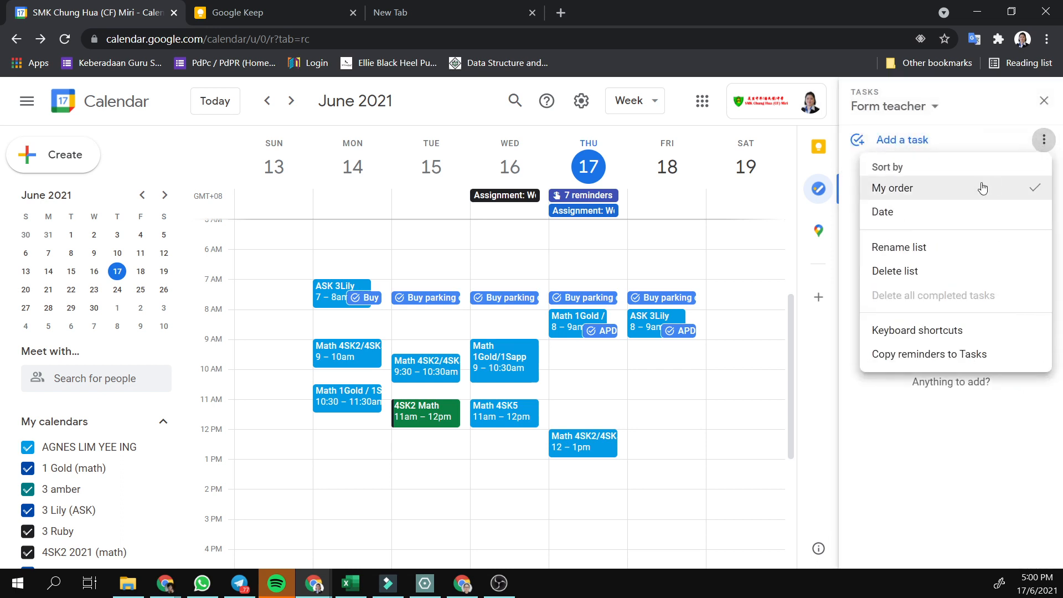
pyautogui.click(915, 142)
pyautogui.click(912, 111)
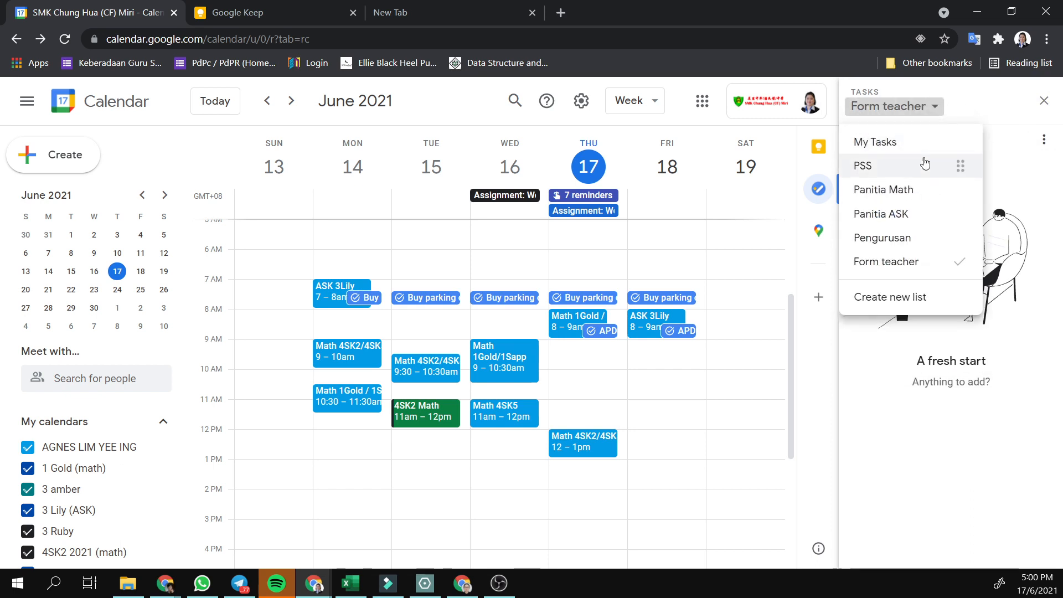
pyautogui.click(909, 238)
# Step: Check the APDM task's options, mark the task as completed, and undo the completion
pyautogui.click(1044, 167)
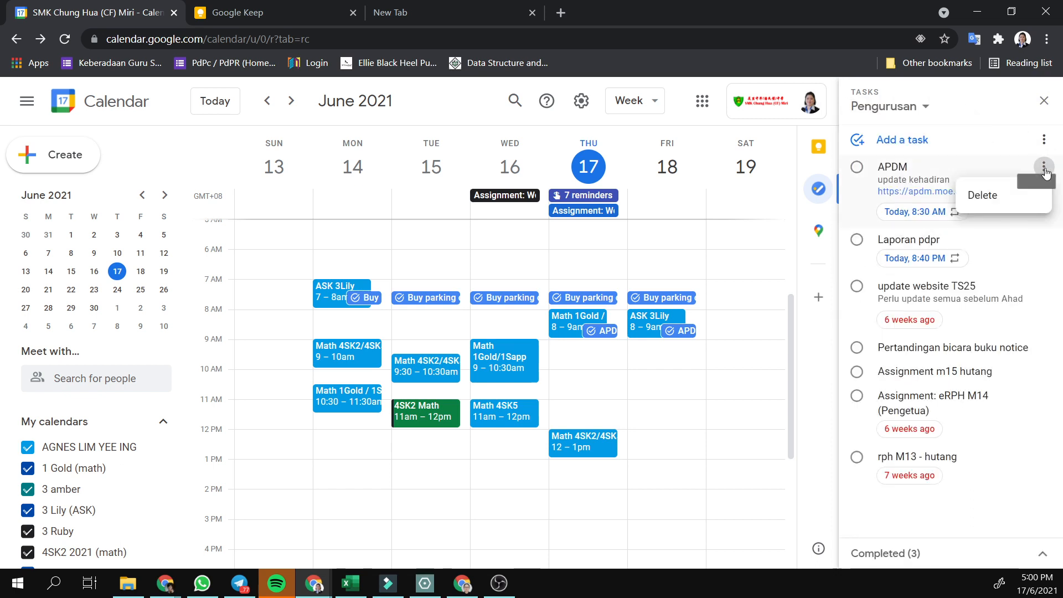
pyautogui.click(1044, 168)
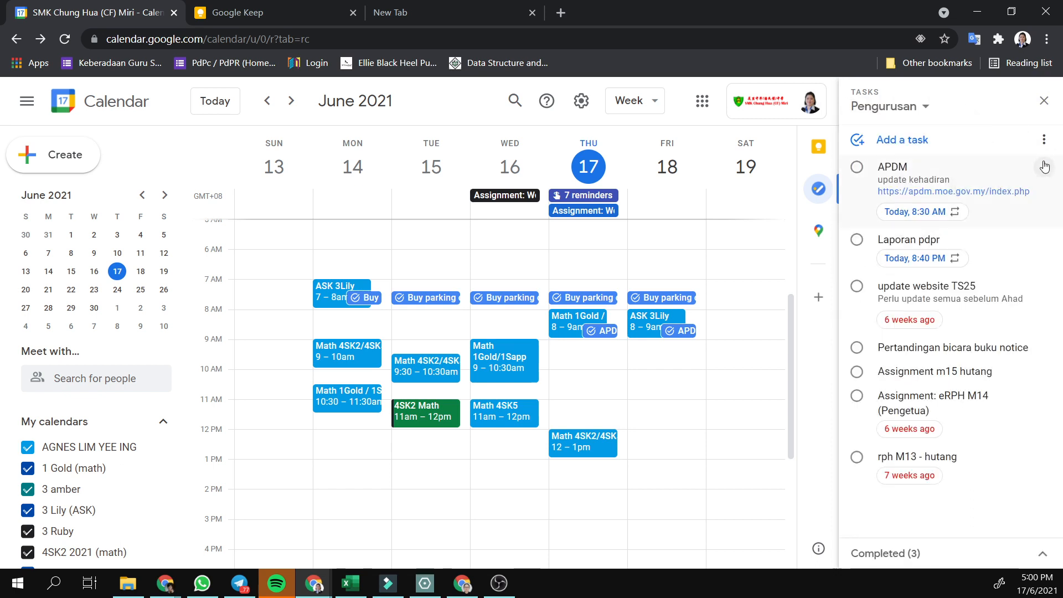
pyautogui.click(857, 168)
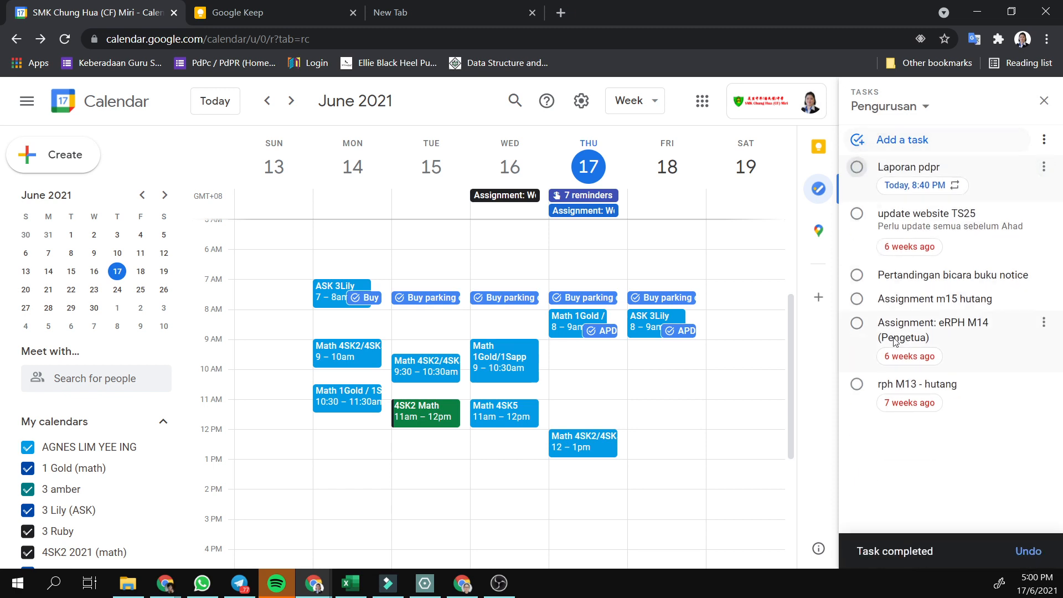
pyautogui.click(1026, 554)
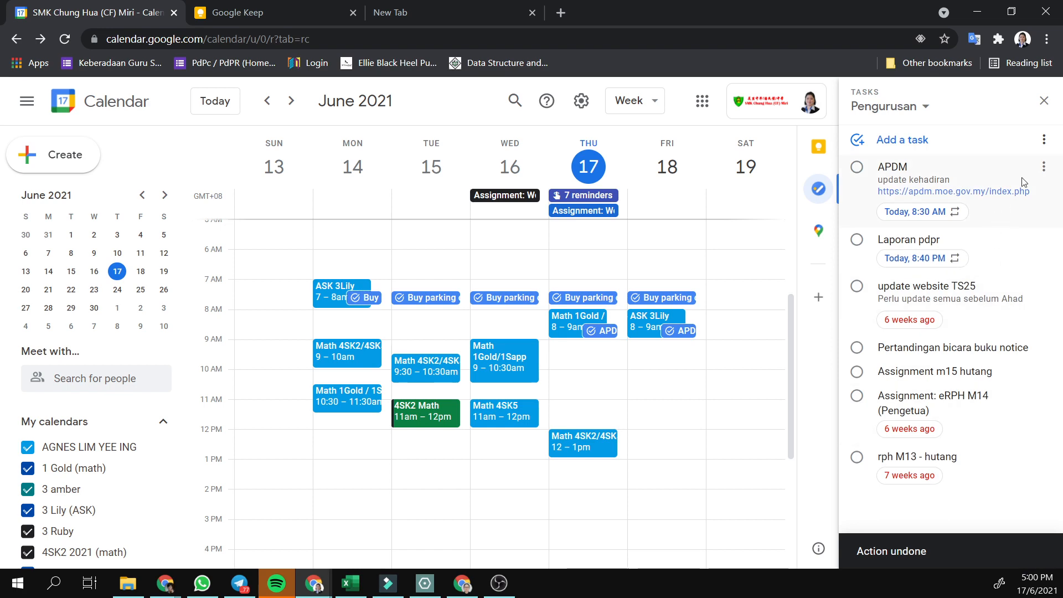
# Step: Open the APDM task's web link and close its page, and move the task to the end of the Pengurusan list
pyautogui.click(1044, 167)
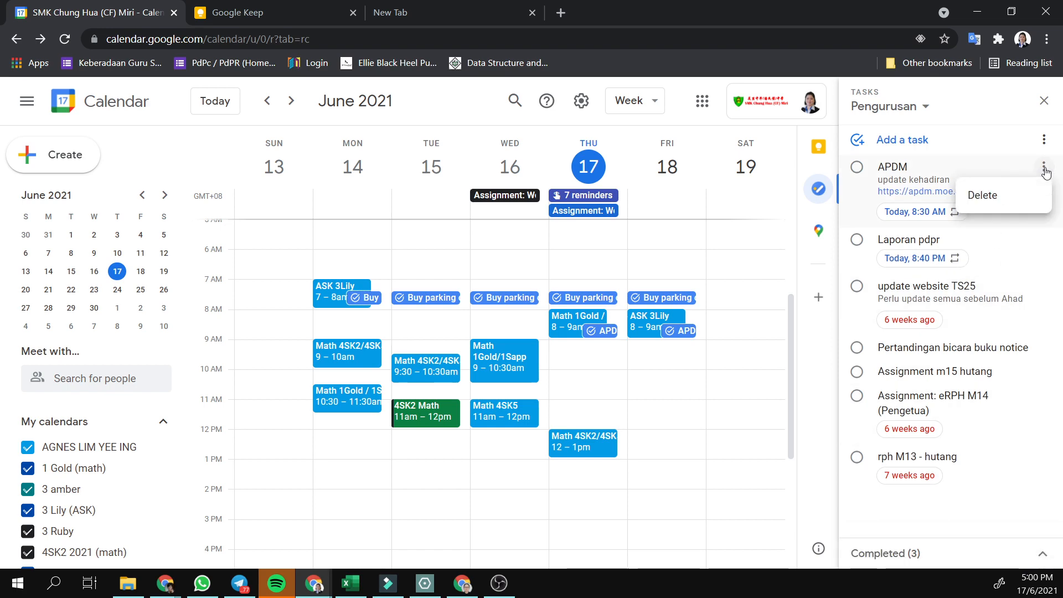
pyautogui.click(942, 191)
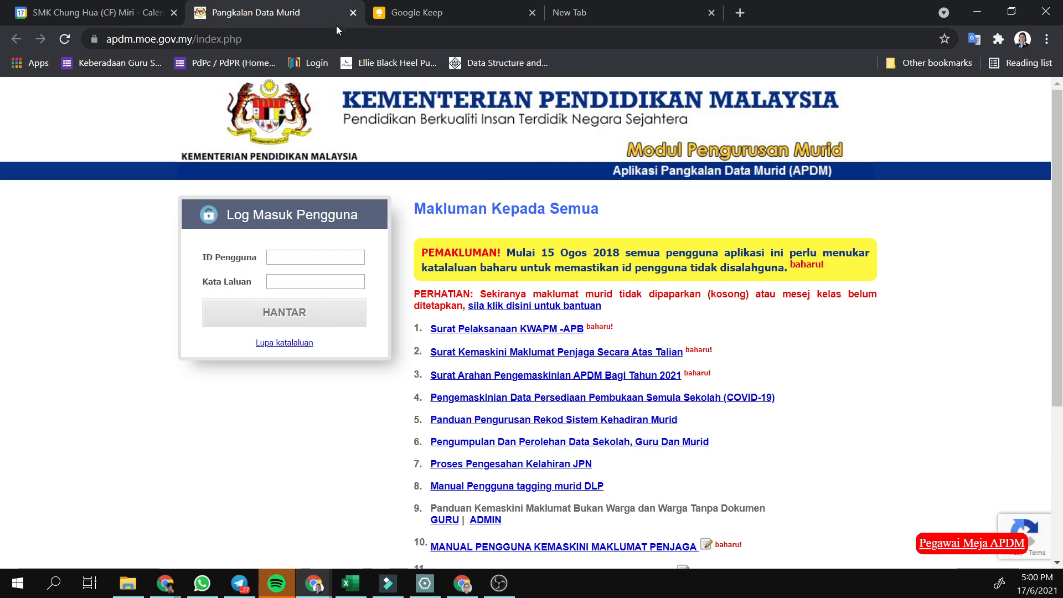
pyautogui.click(353, 13)
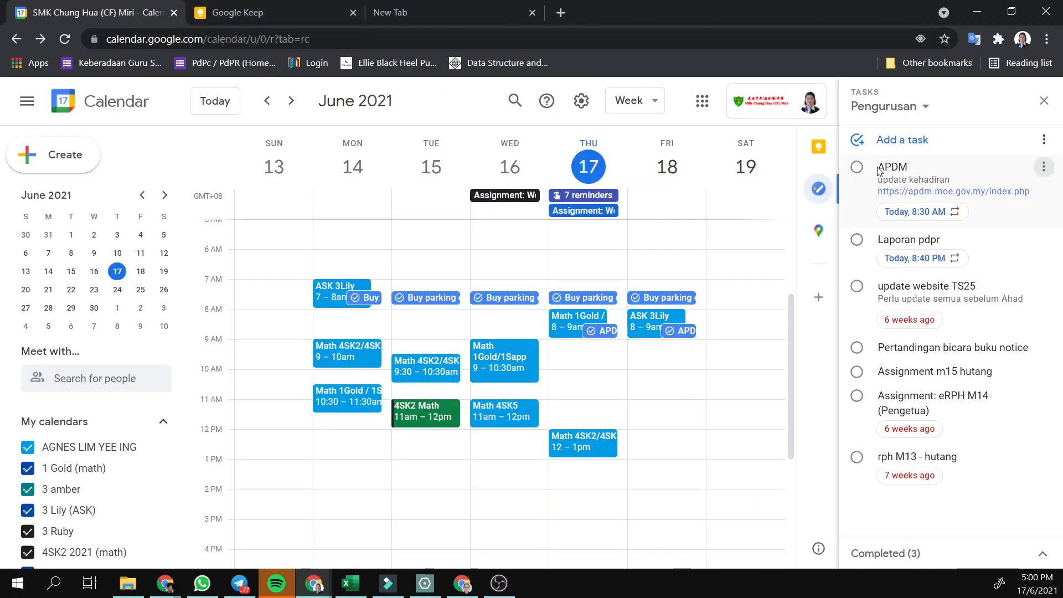
pyautogui.moveTo(880, 174); pyautogui.dragTo(879, 429)
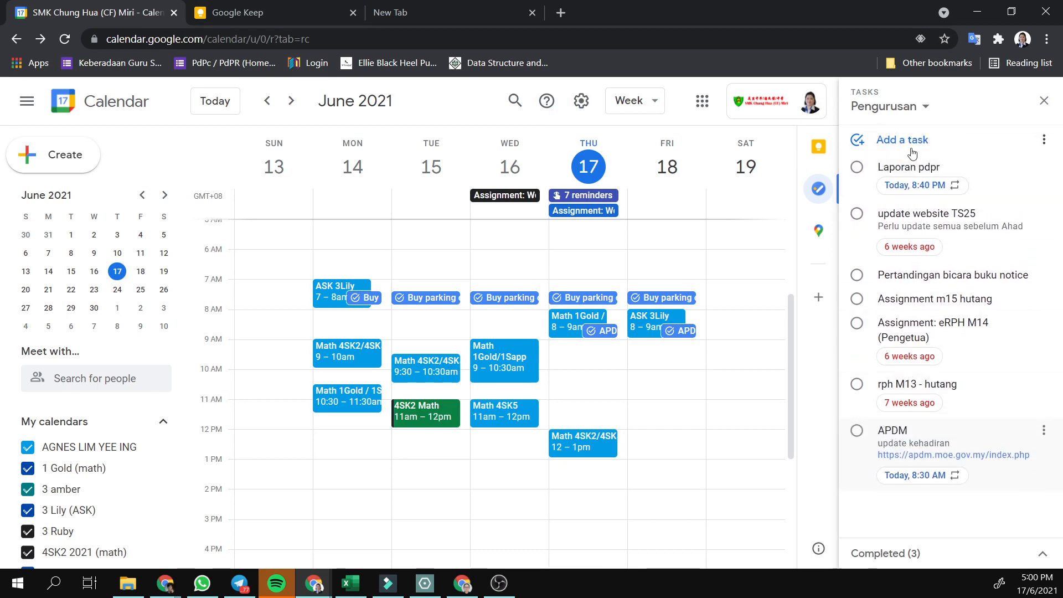
# Step: Switch to the Form teacher task list, and view its sorting and management options and the available lists
pyautogui.click(915, 107)
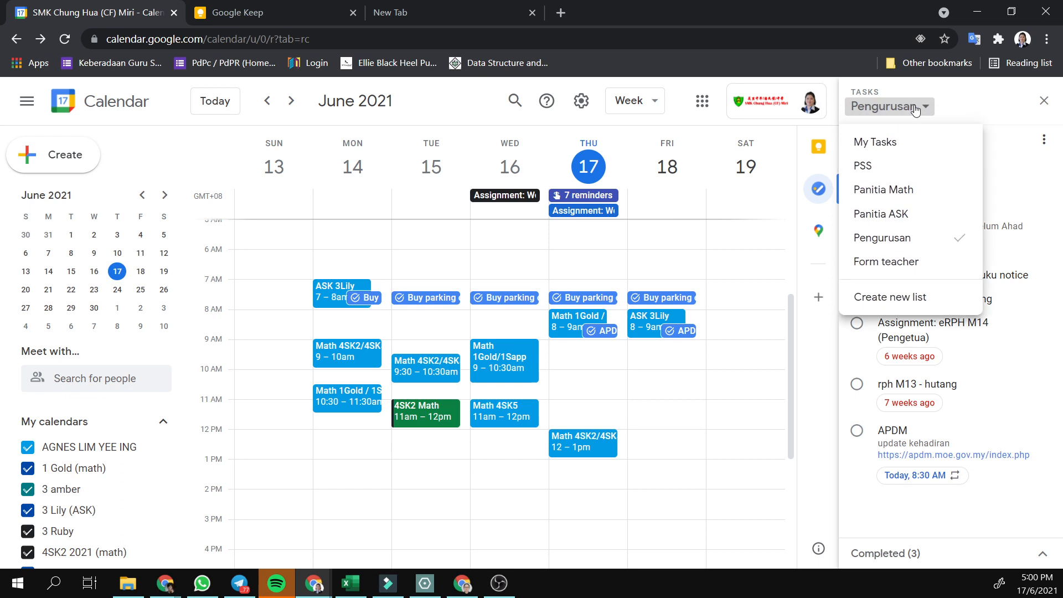
pyautogui.click(905, 264)
pyautogui.click(1044, 140)
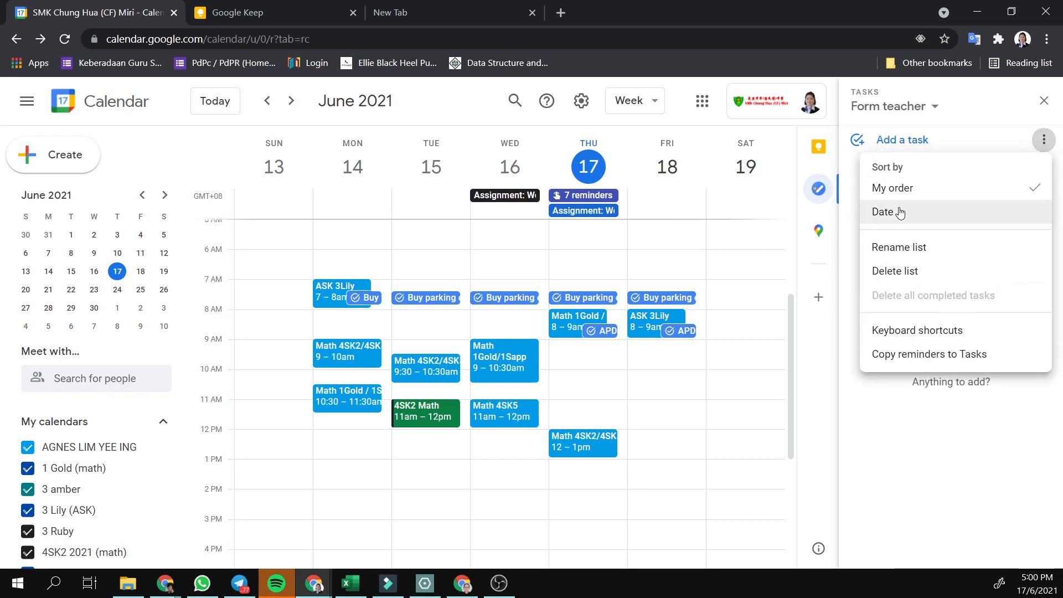
pyautogui.click(894, 442)
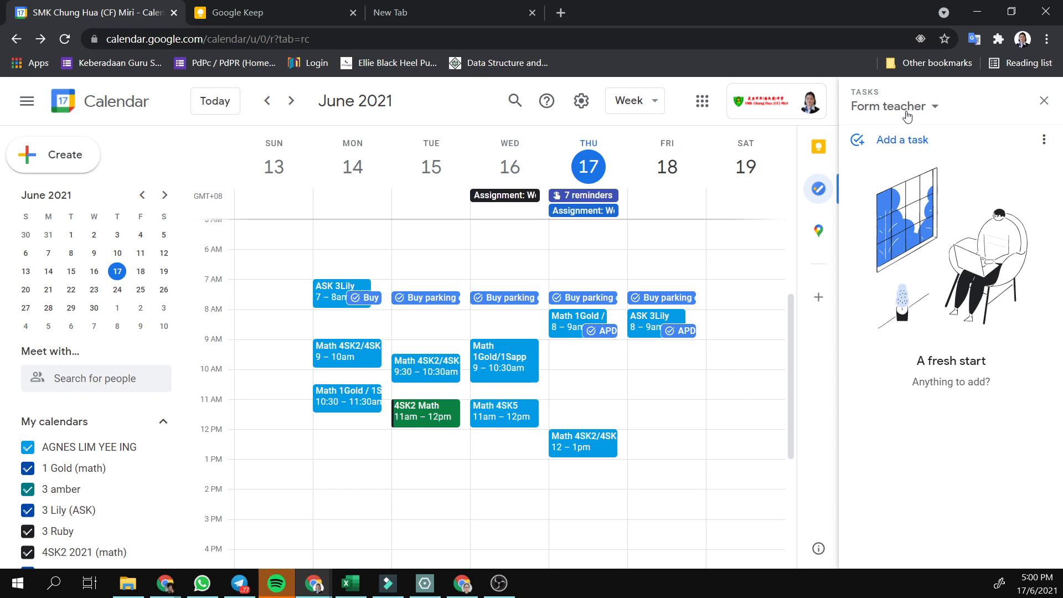
pyautogui.click(907, 116)
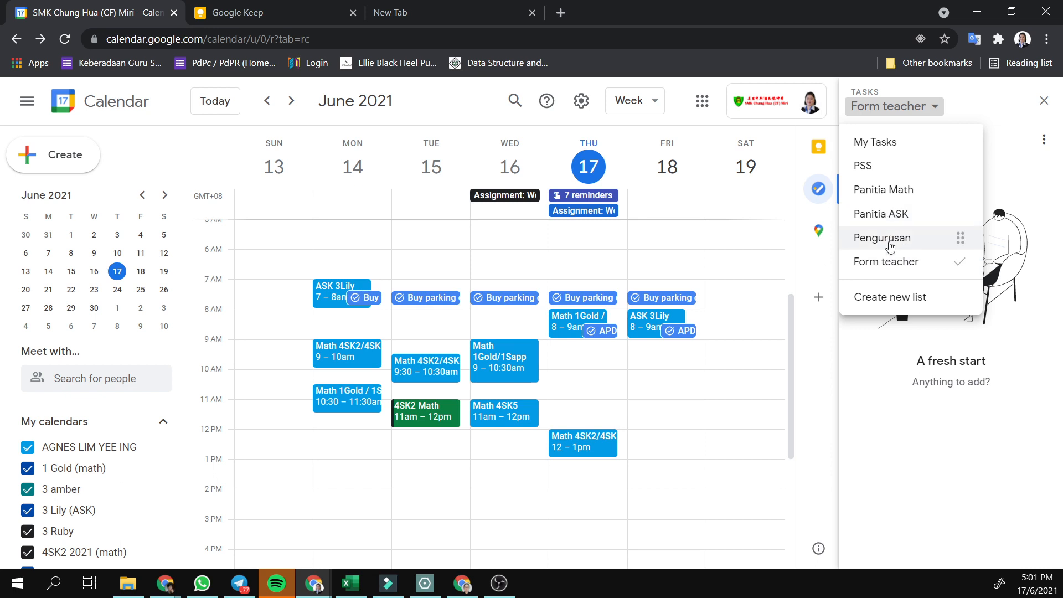
pyautogui.click(877, 113)
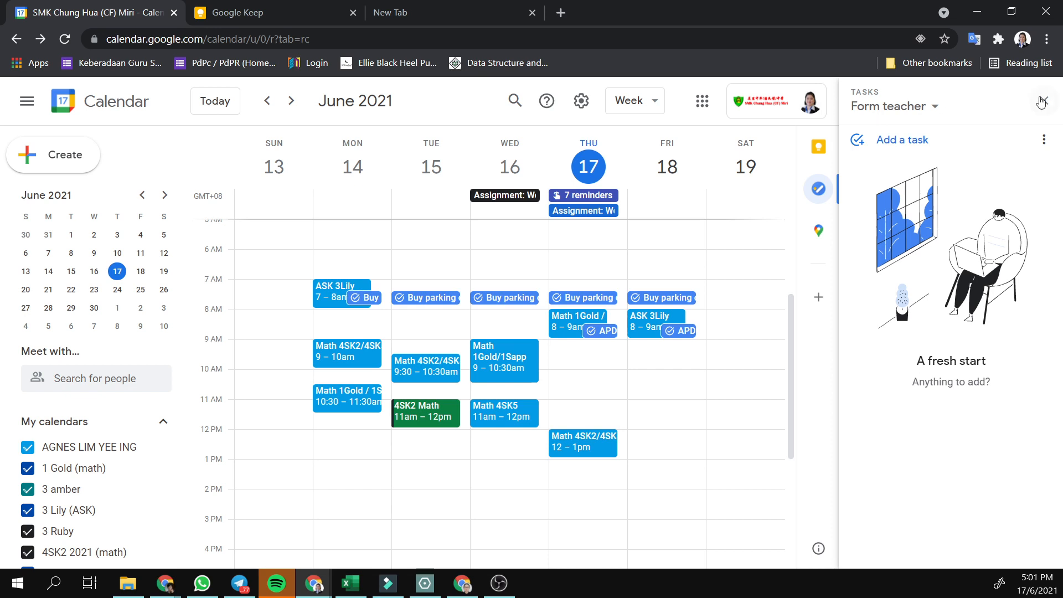
# Step: Close the task list, check the evening tasks and reminders of the week, and preview the Keep notes beside the calendar
pyautogui.click(1045, 100)
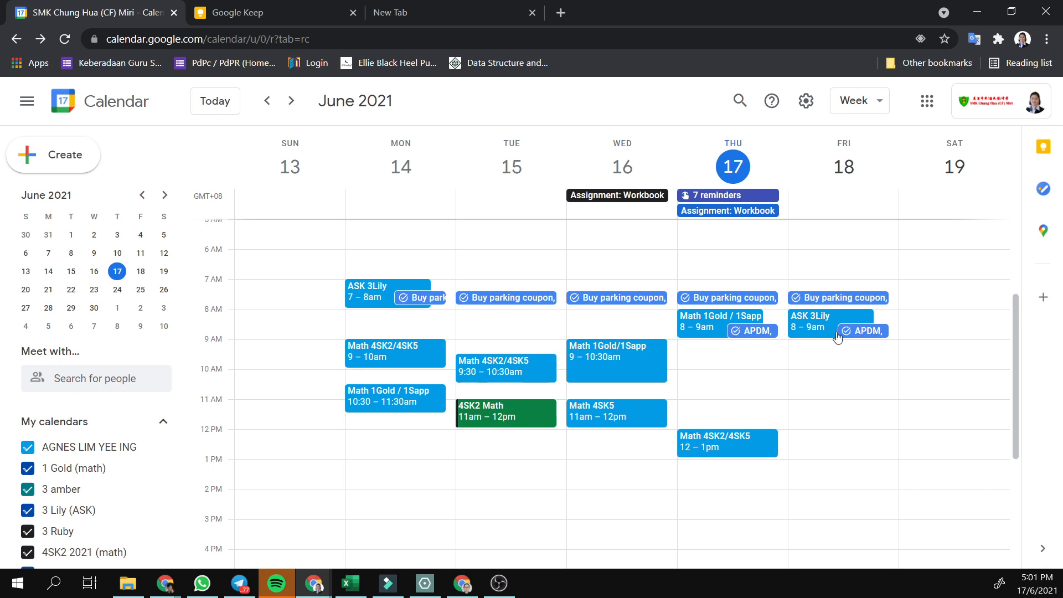
pyautogui.scroll(-4, 822, 390)
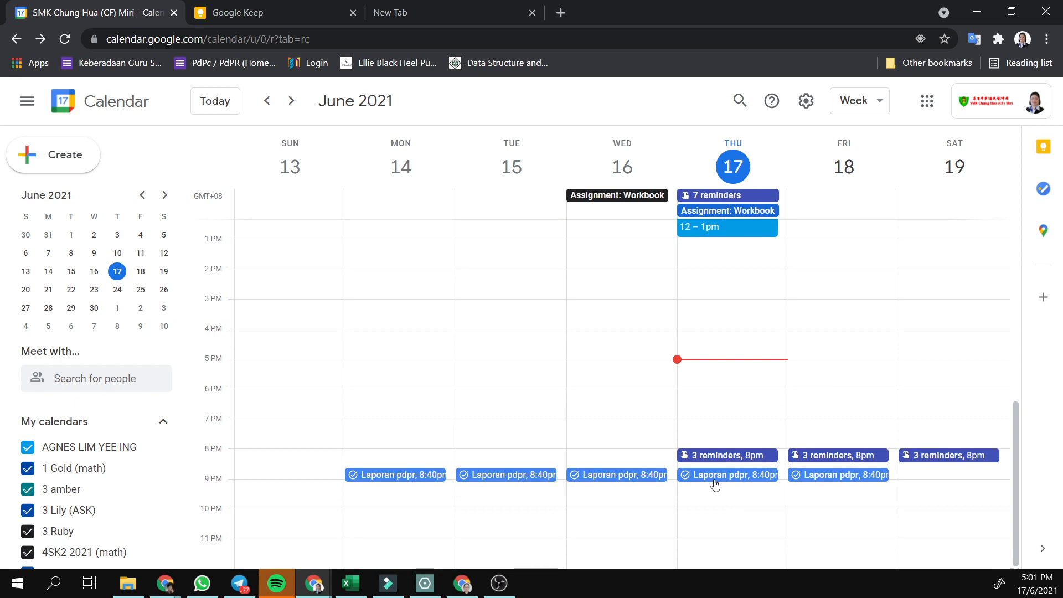
pyautogui.click(1044, 147)
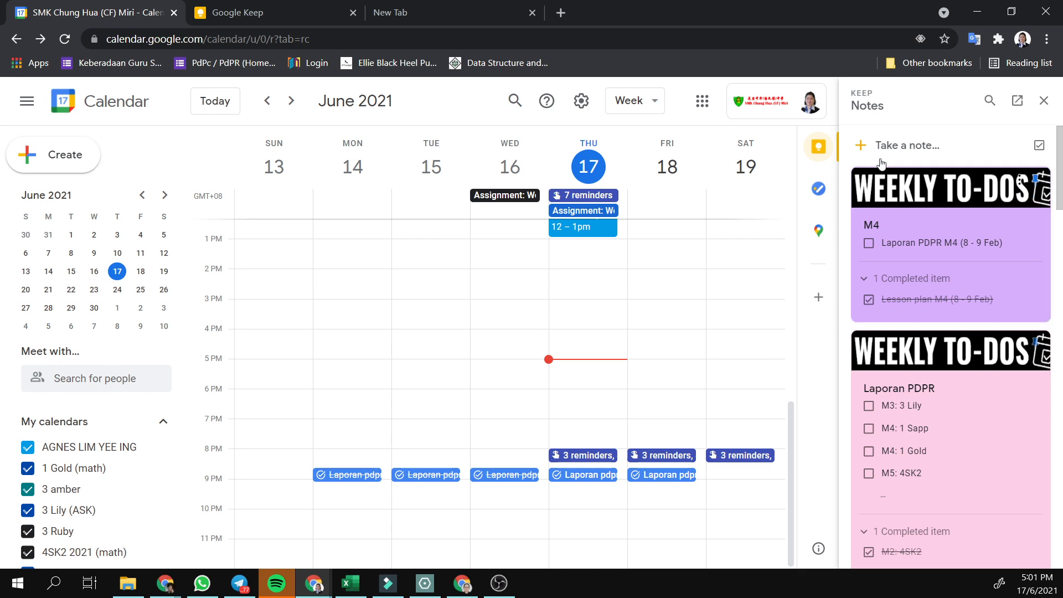
pyautogui.click(1044, 100)
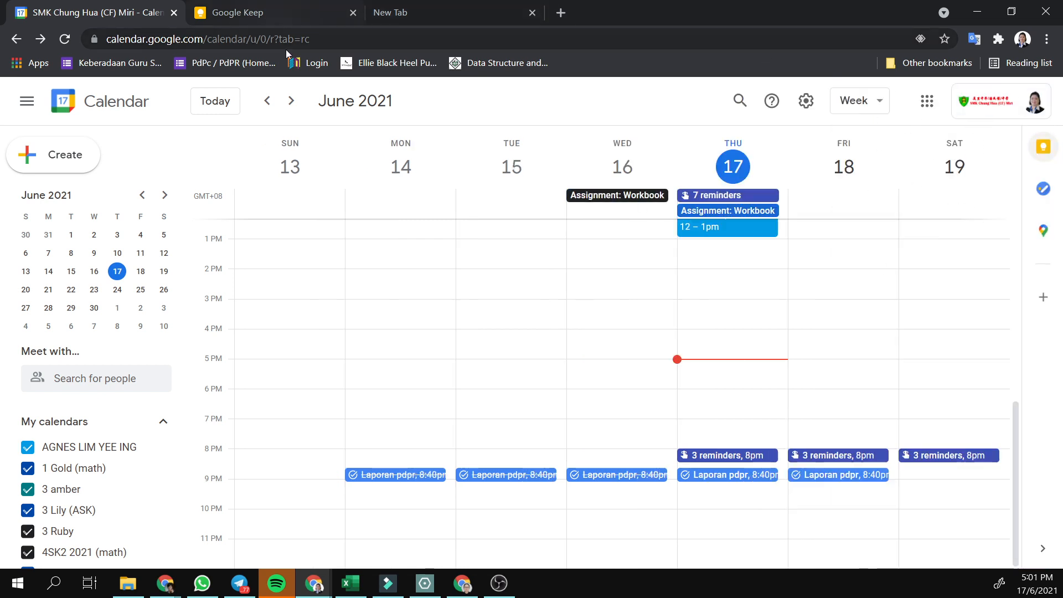
# Step: Switch to Google Keep, locate Keep among the Google apps on a new tab page, and return to the notes
pyautogui.click(259, 10)
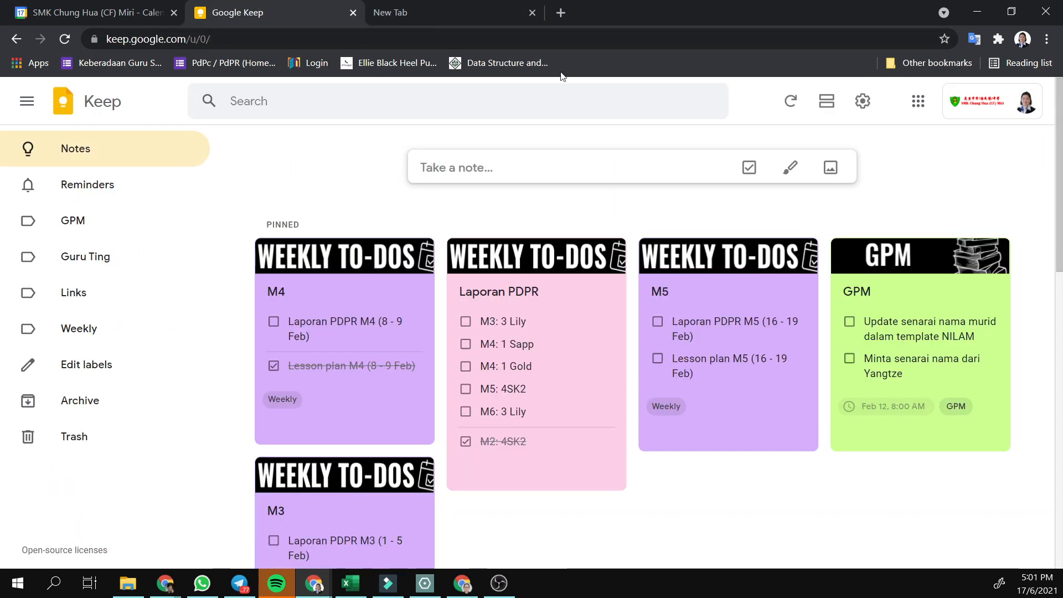
pyautogui.hotkey('ctrl', 'Tab')
pyautogui.click(1003, 102)
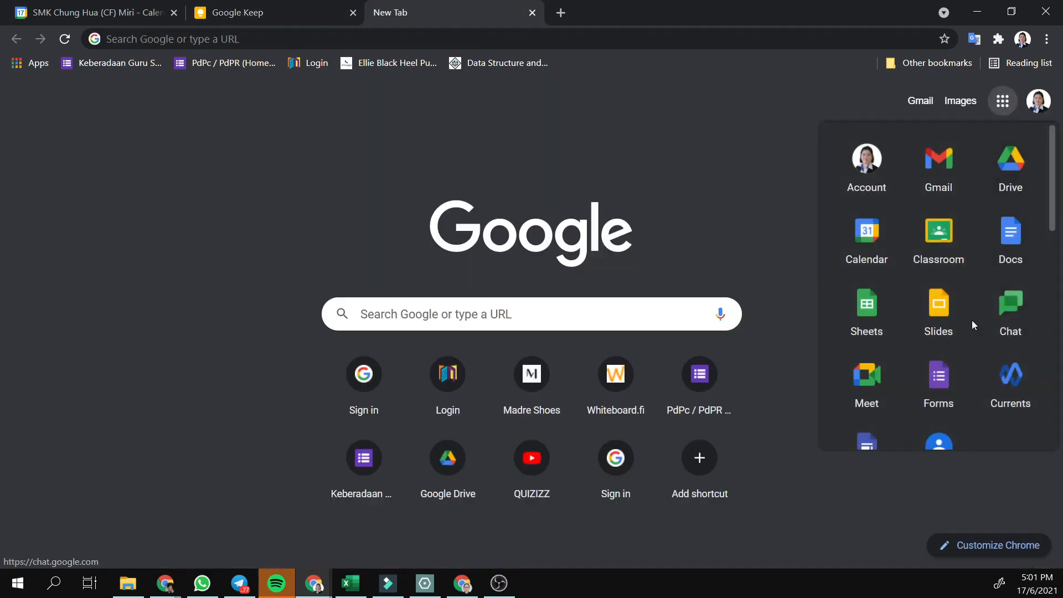
pyautogui.scroll(-6, 973, 326)
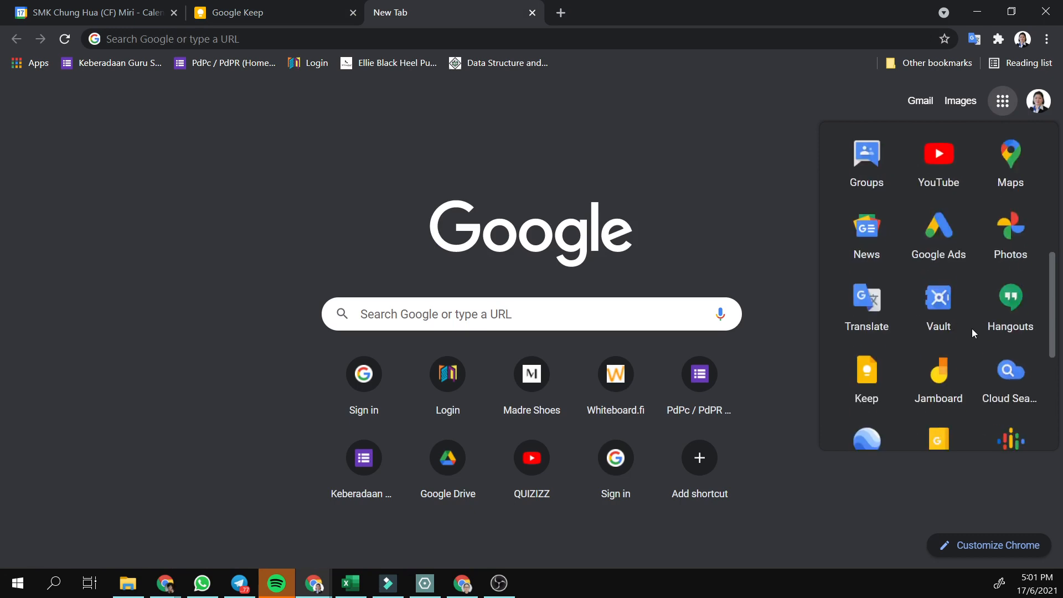
pyautogui.click(238, 12)
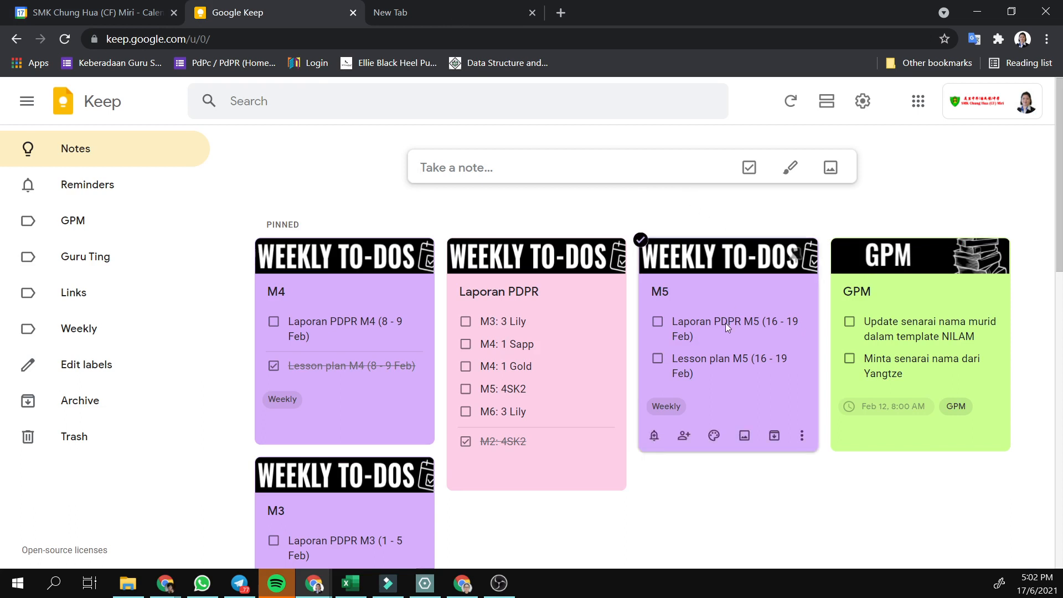
# Step: Look through the pinned and other Keep notes, including the weekly to-dos, links and form teacher notes
pyautogui.scroll(-1, 668, 391)
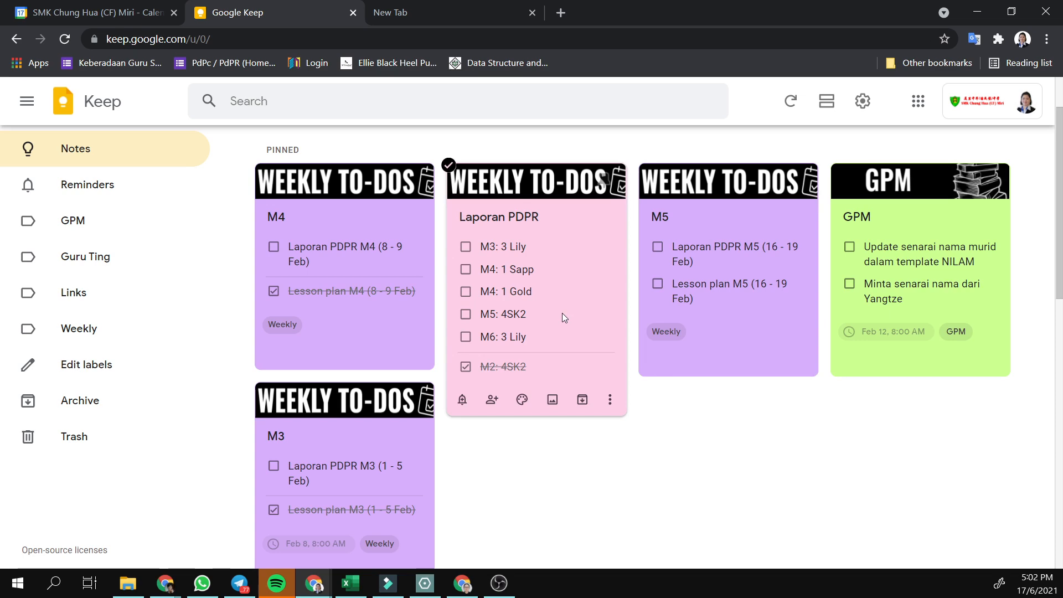
pyautogui.scroll(-7, 563, 313)
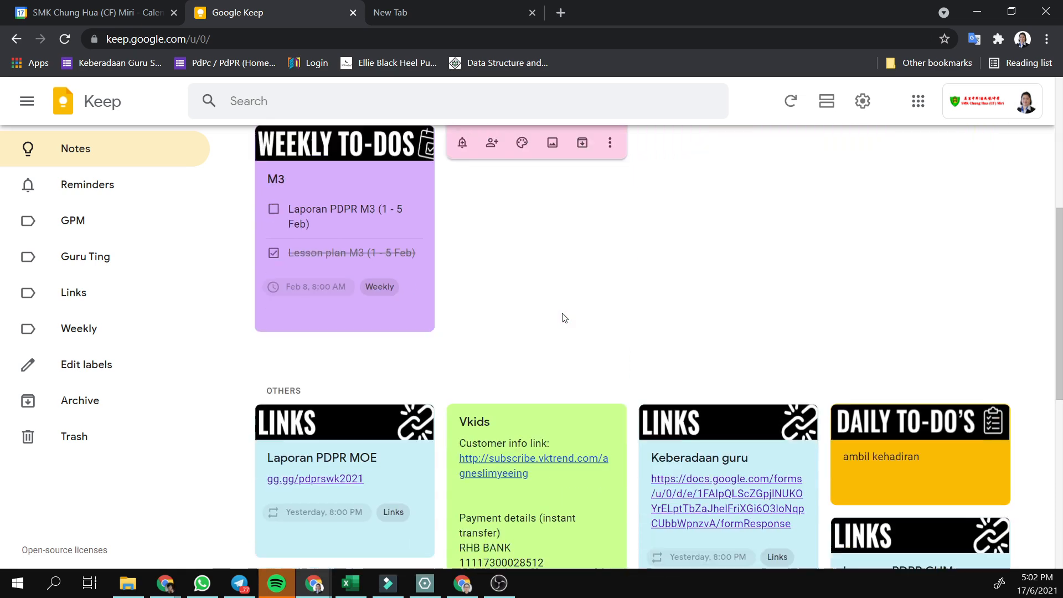
pyautogui.scroll(-3, 563, 314)
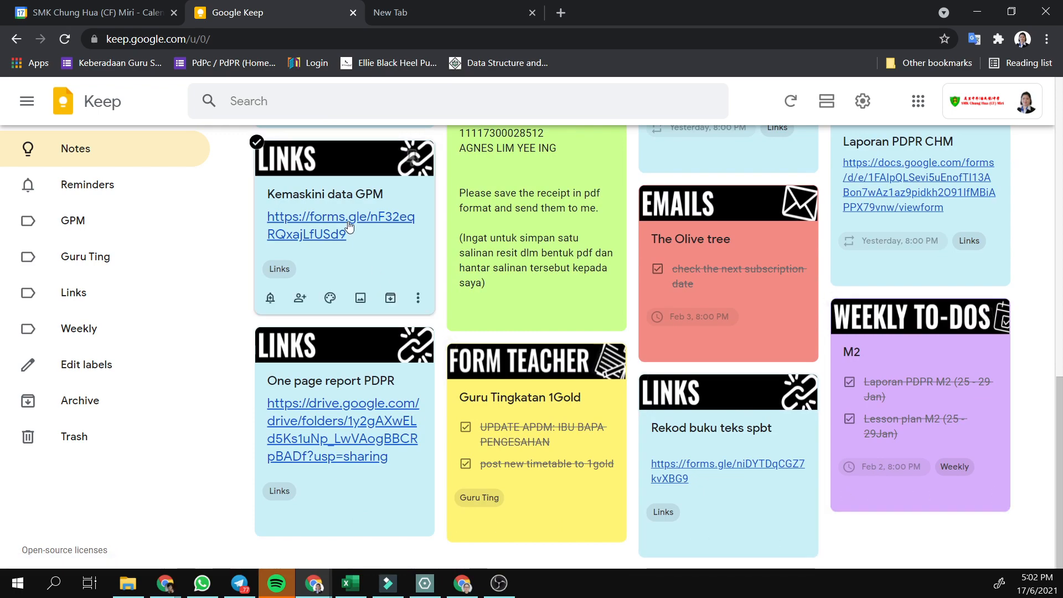
pyautogui.scroll(10, 844, 391)
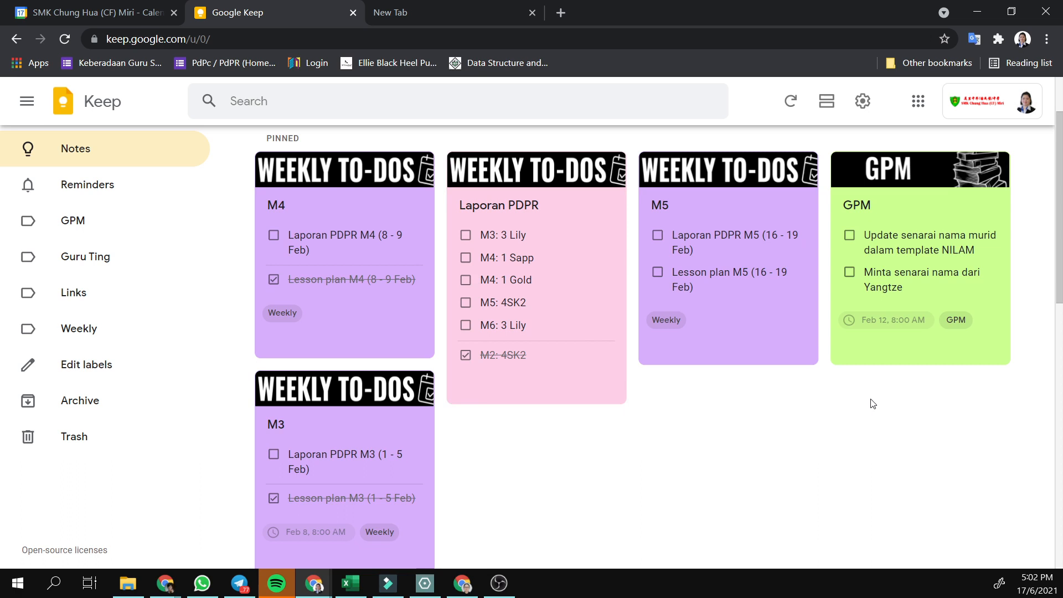
pyautogui.scroll(2, 817, 441)
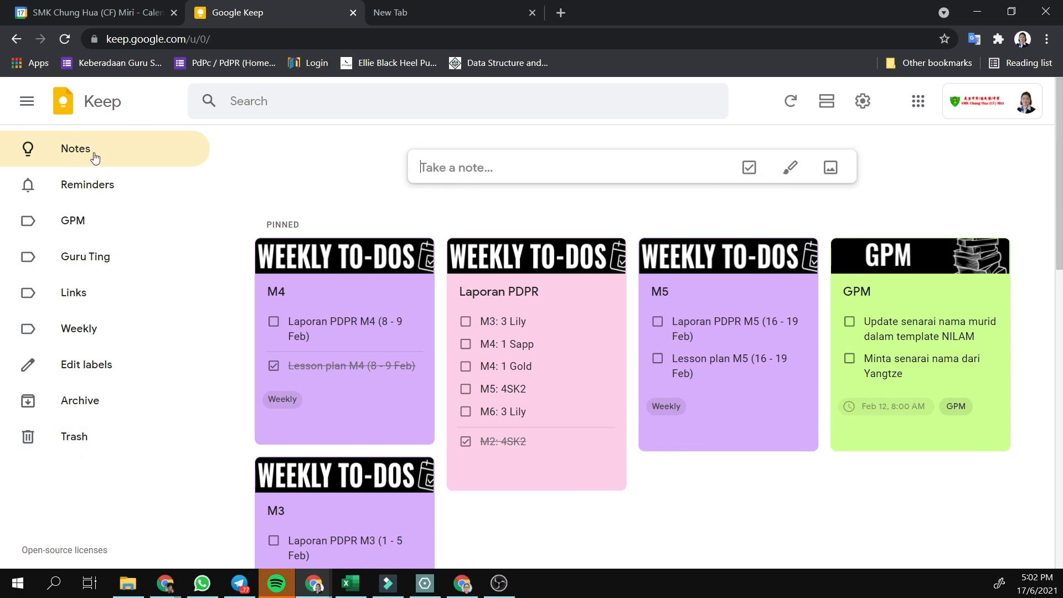
# Step: Create a Keep note titled "dada" with the text "asda"
pyautogui.click(621, 161)
pyautogui.write('asda')
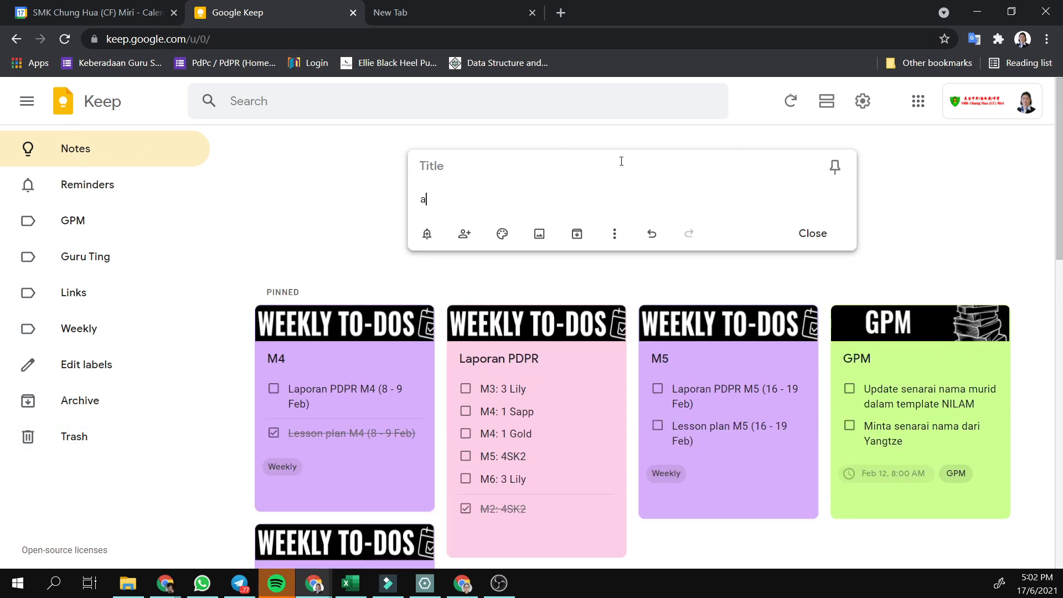
pyautogui.click(517, 169)
pyautogui.write('dada')
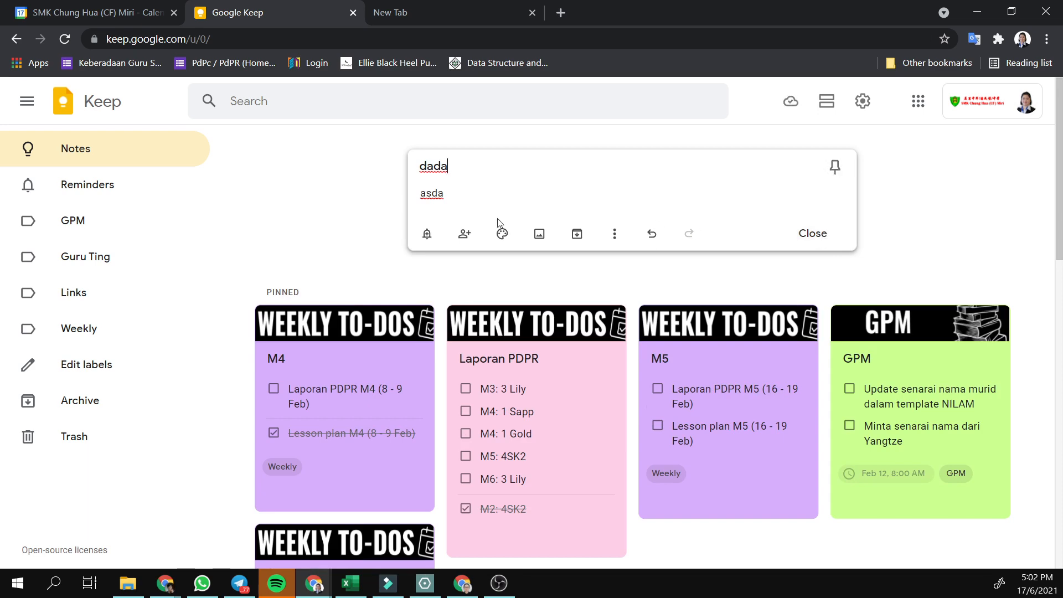
pyautogui.click(803, 236)
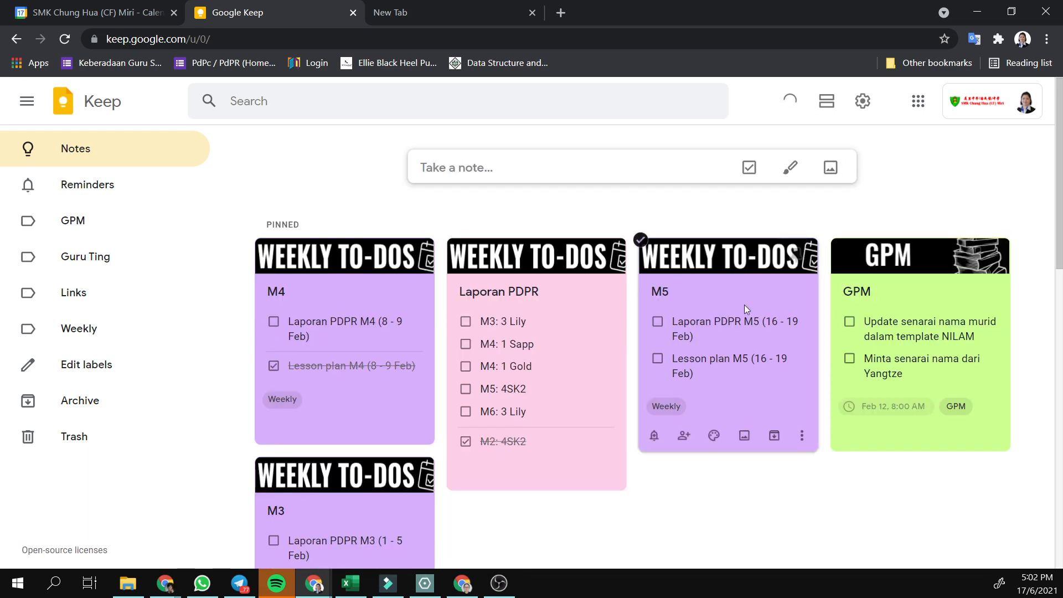
# Step: Find the dada note among the other notes and change its colour to light green
pyautogui.scroll(-7, 745, 306)
pyautogui.scroll(-5, 743, 312)
pyautogui.scroll(3, 743, 312)
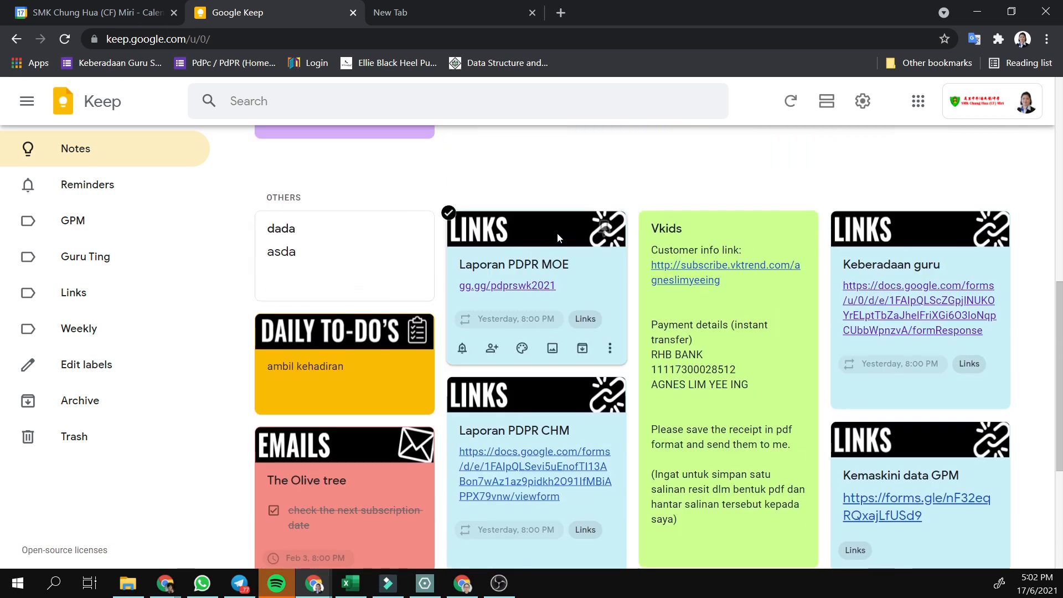
pyautogui.scroll(3, 341, 296)
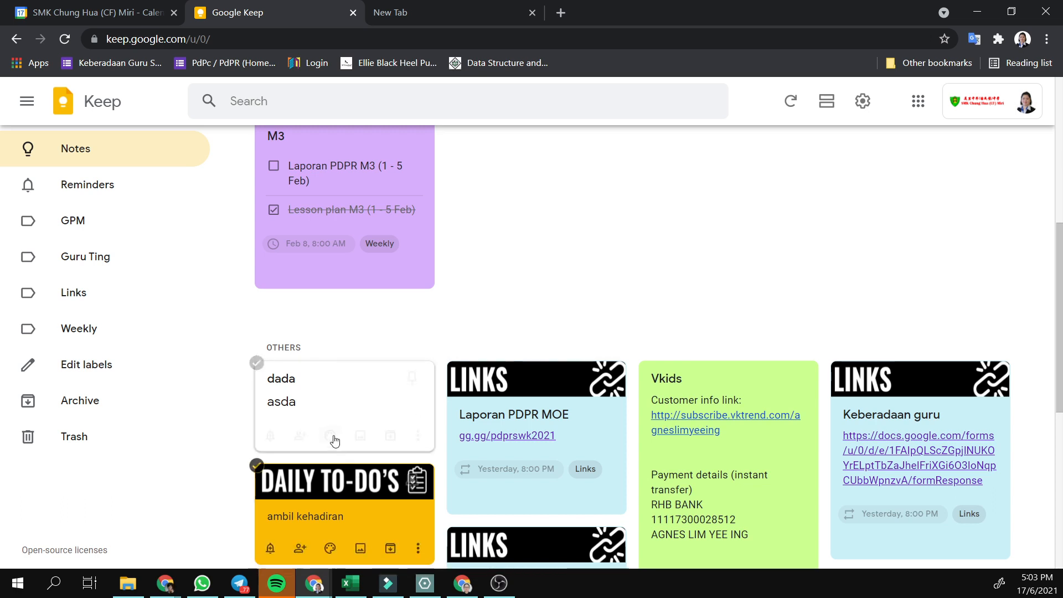
pyautogui.moveTo(330, 436)
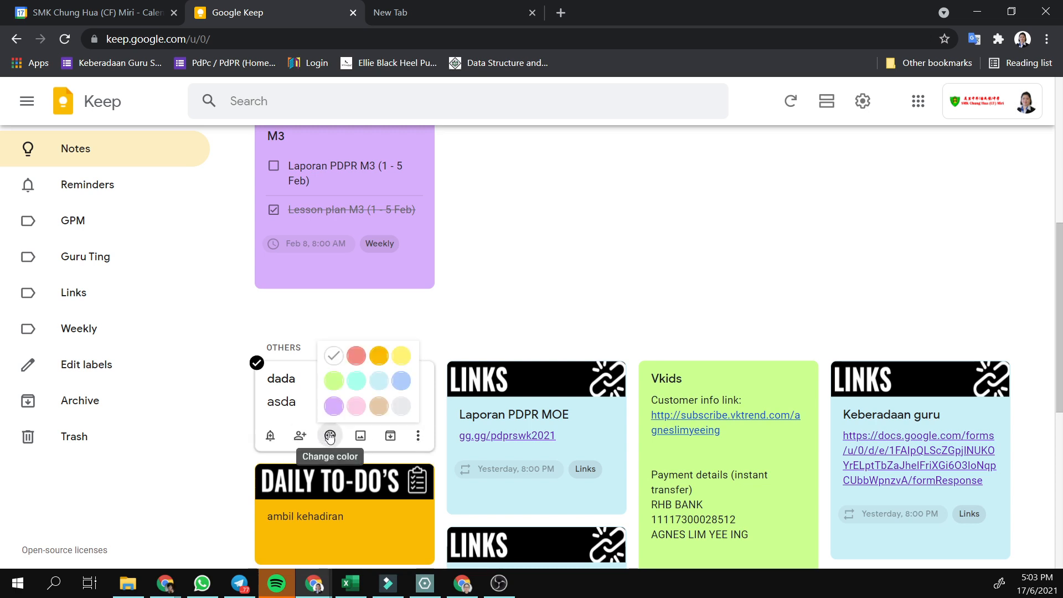
pyautogui.click(334, 381)
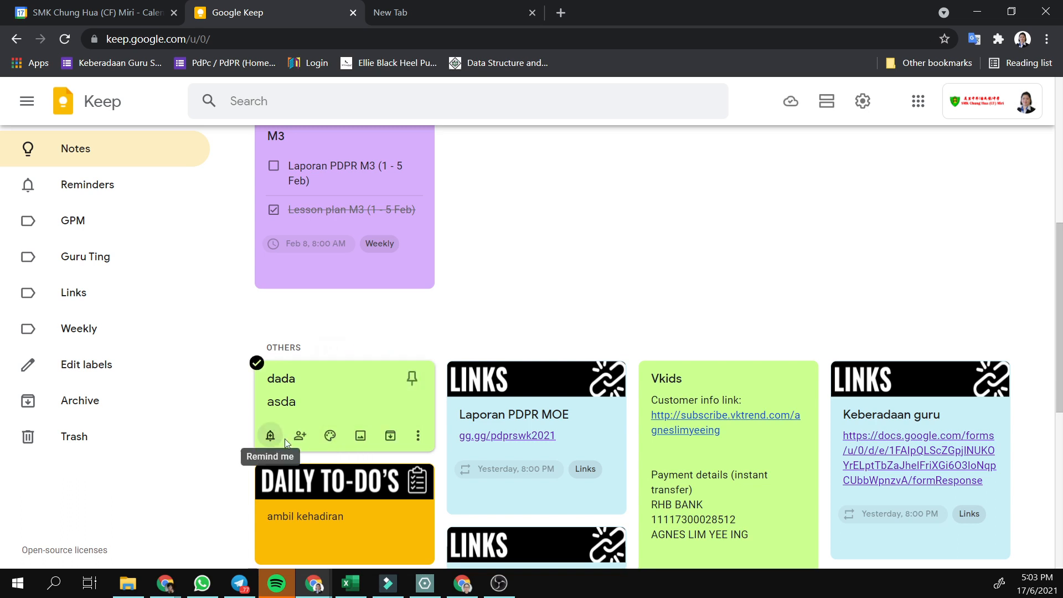
# Step: View the image selection for the dada note without attaching a file, and look over the other notes
pyautogui.click(360, 437)
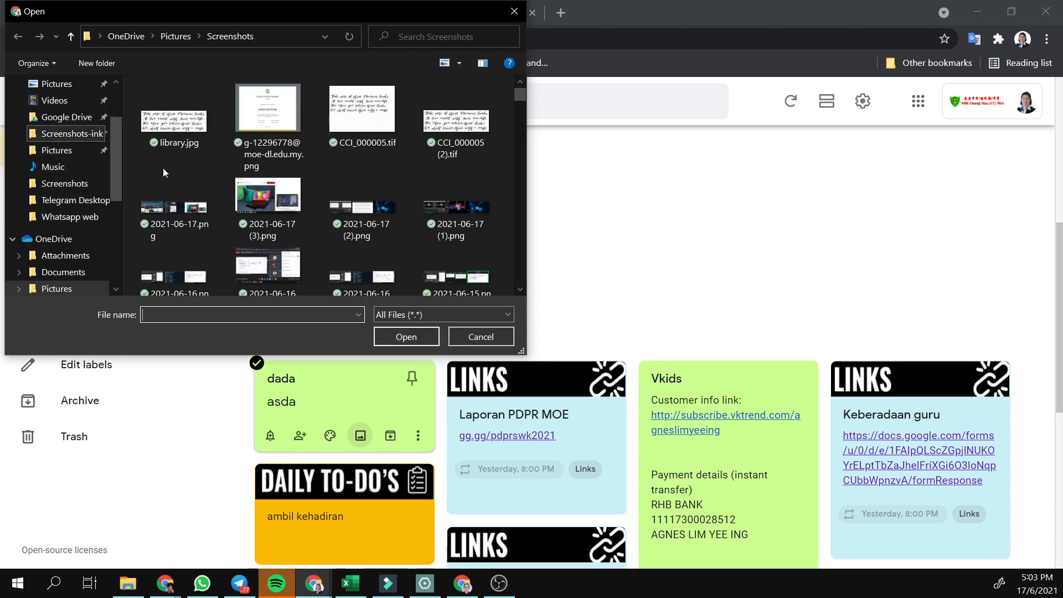
pyautogui.click(480, 336)
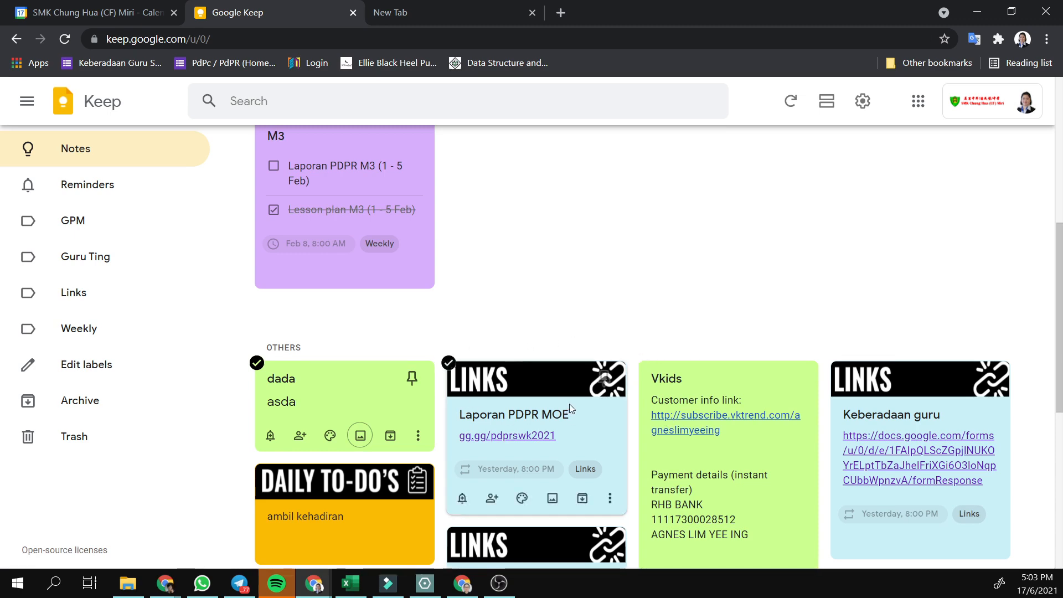
pyautogui.scroll(-4, 640, 390)
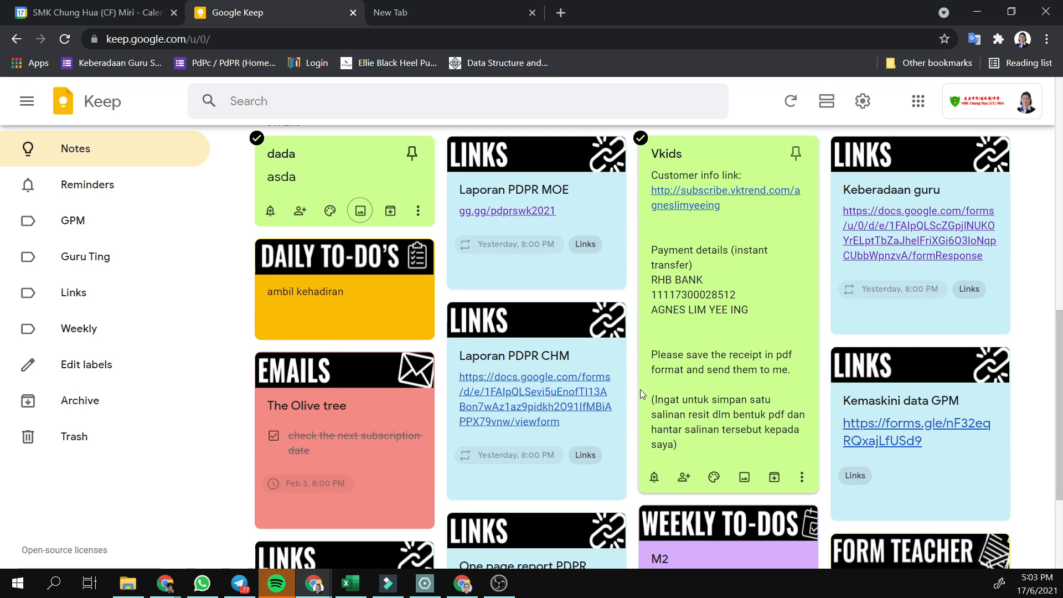
pyautogui.scroll(6, 640, 390)
pyautogui.scroll(5, 618, 416)
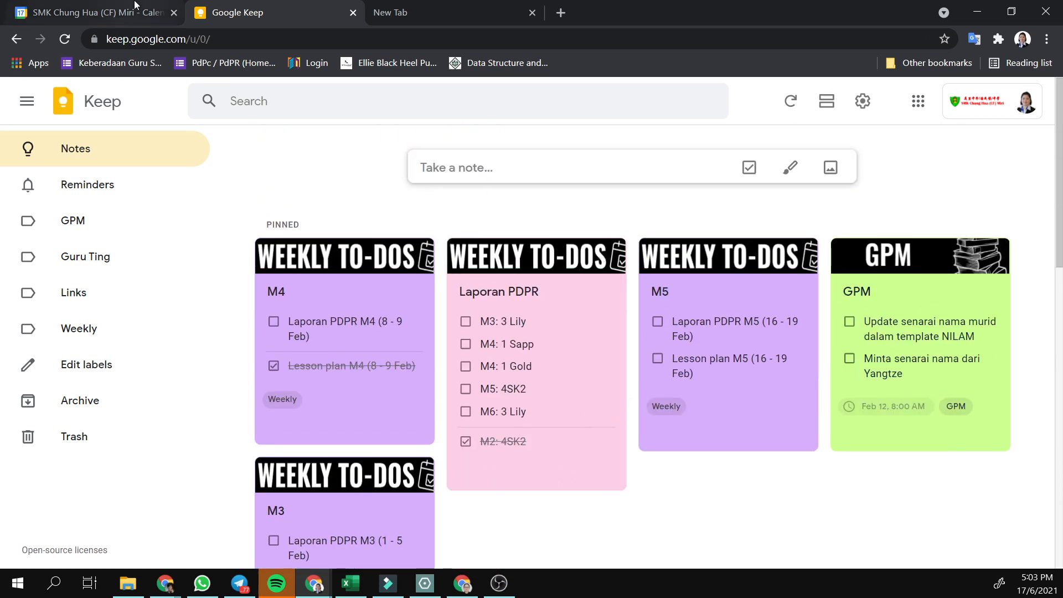
# Step: Return to the calendar, show the Keep notes beside it, and check off "Laporan PDPR M4 (8 - 9 Feb)" in the M4 note
pyautogui.click(91, 13)
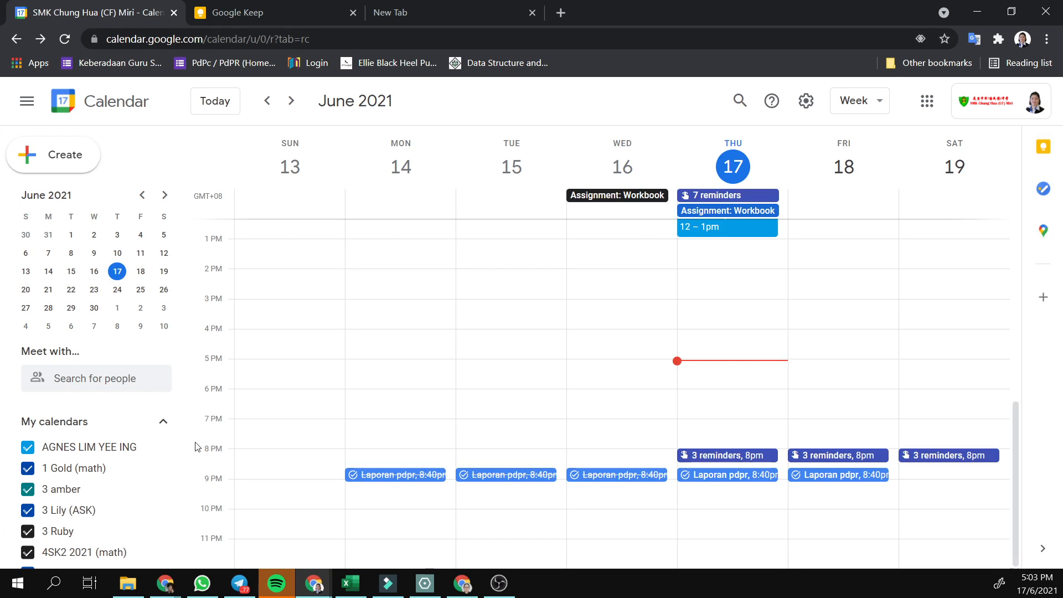
pyautogui.click(1043, 147)
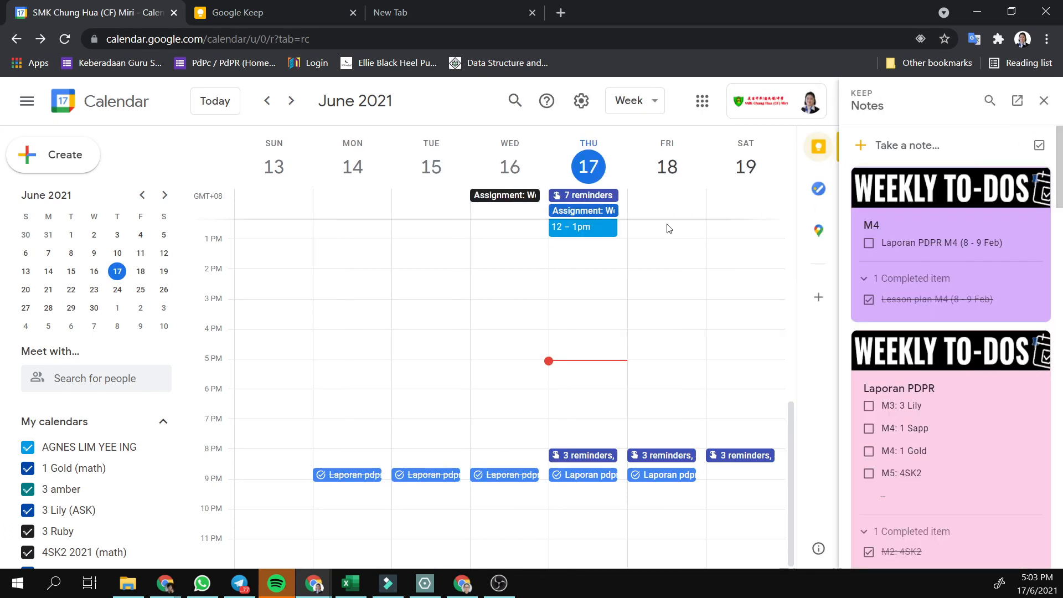
pyautogui.scroll(-1, 971, 324)
pyautogui.scroll(1, 958, 278)
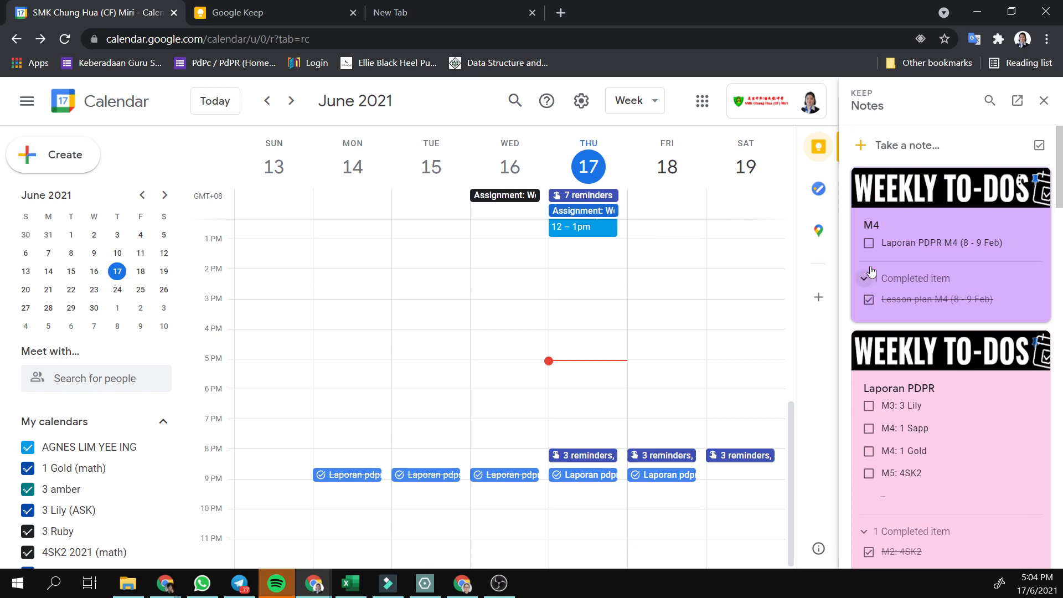
pyautogui.click(869, 243)
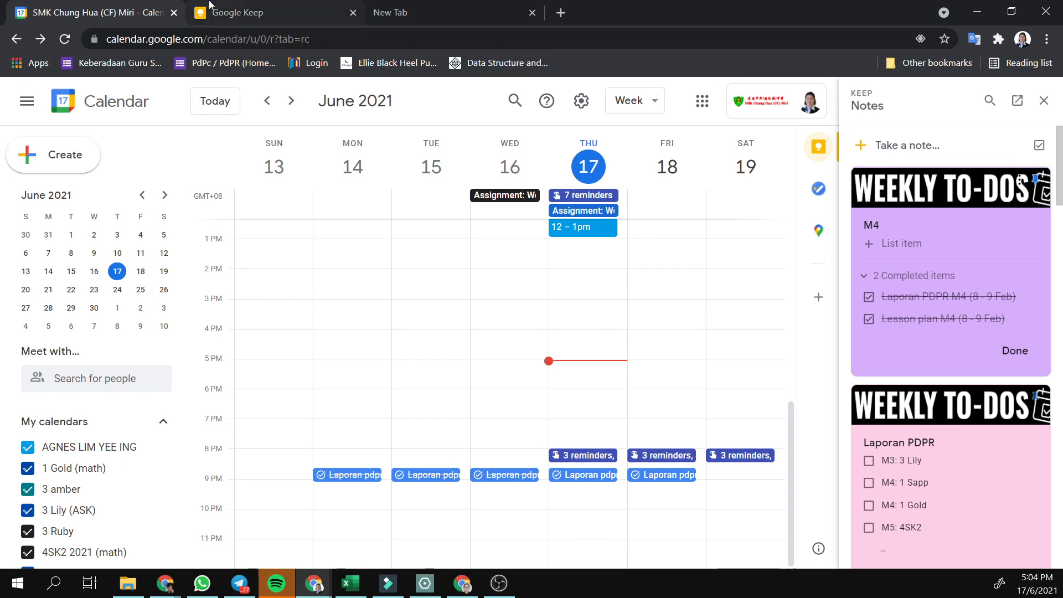
# Step: View the M4 note's reminder options in Google Keep, and return to the calendar without the Keep notes beside it
pyautogui.click(282, 14)
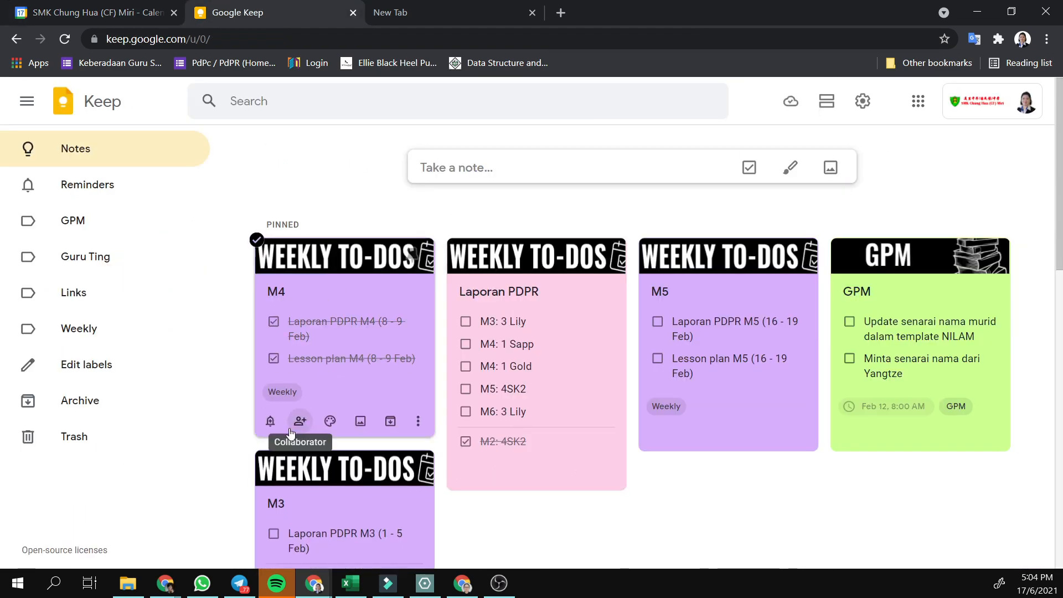
pyautogui.click(270, 422)
pyautogui.scroll(-3, 274, 427)
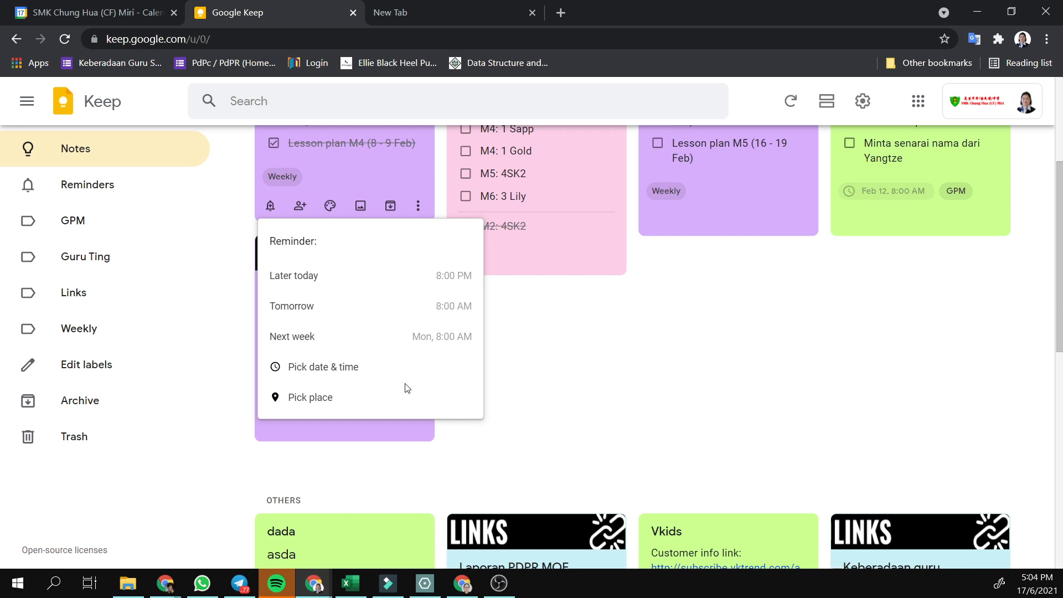
pyautogui.click(125, 12)
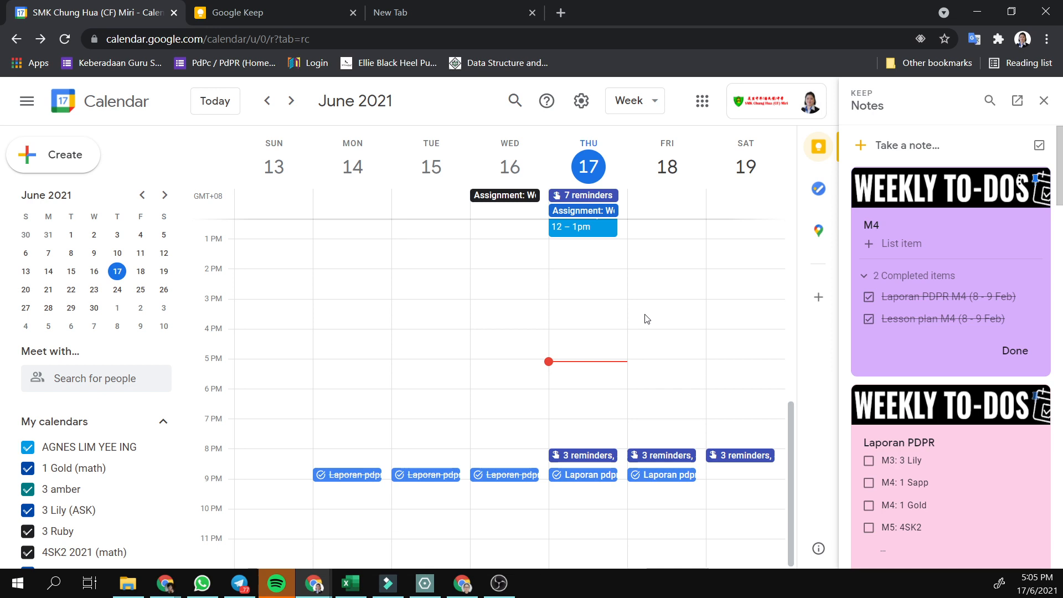
pyautogui.click(1045, 102)
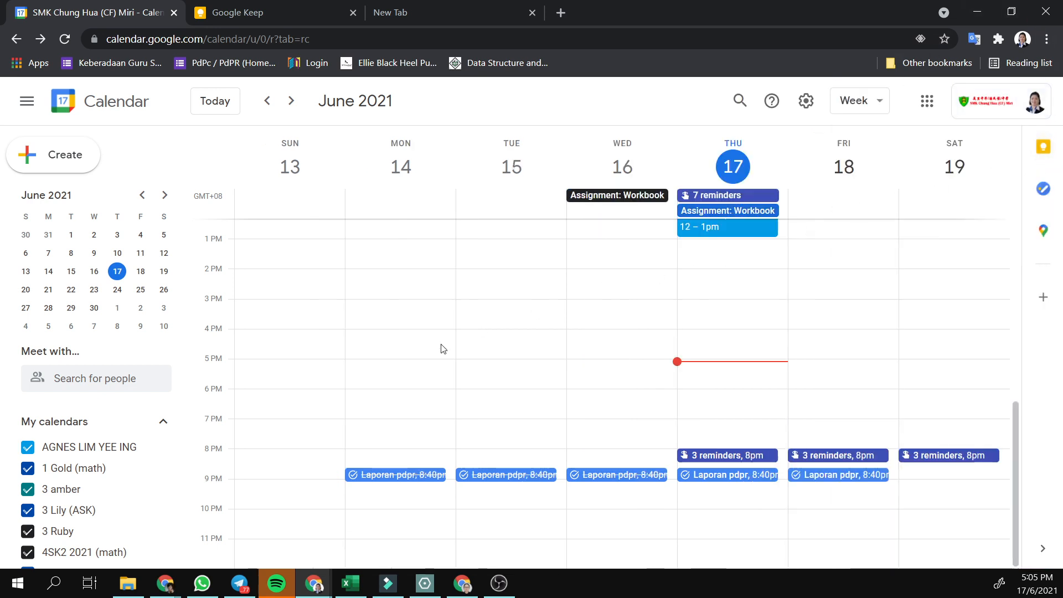